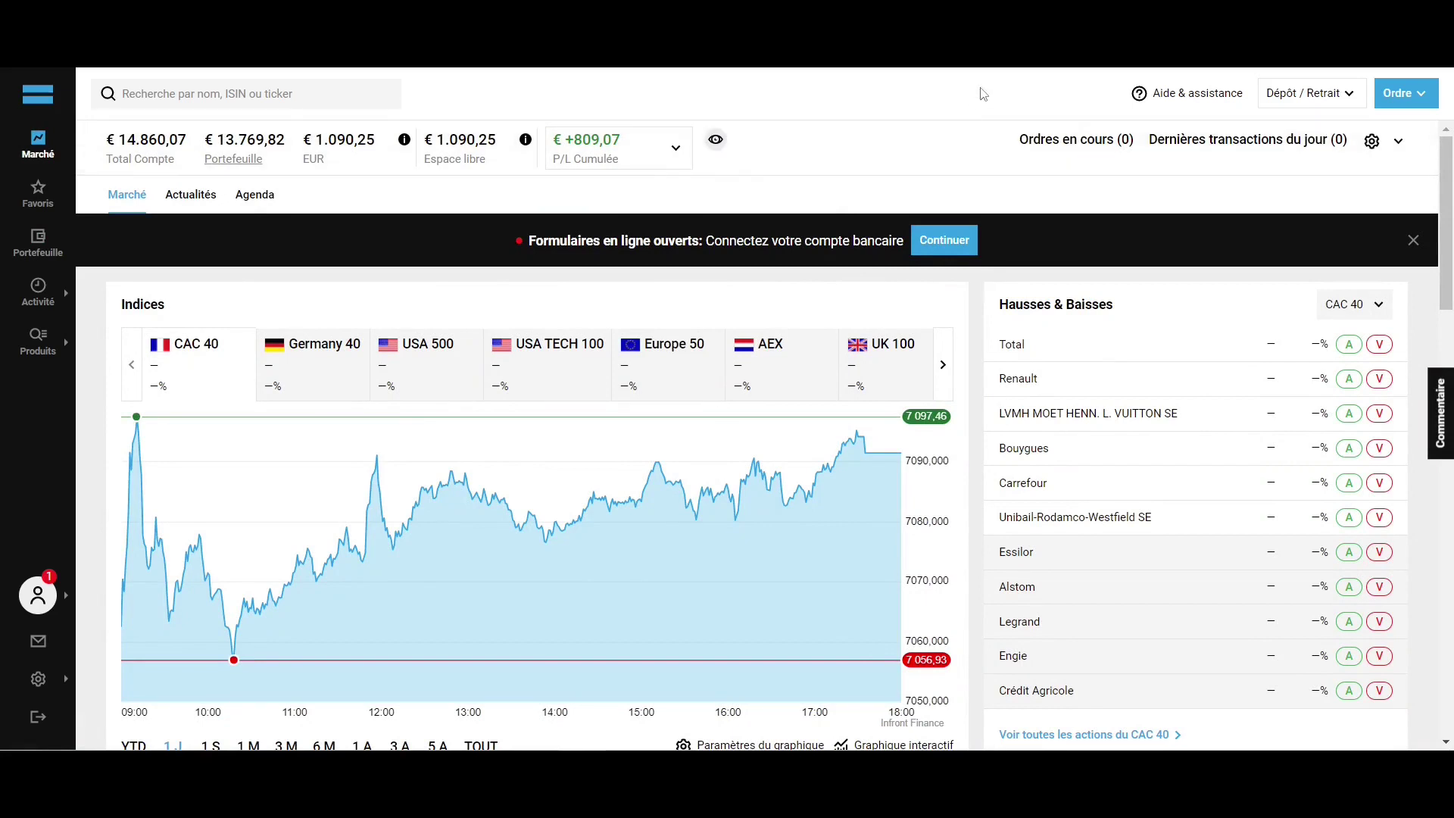
# View the available deposit and withdrawal options for the account and close them again
pyautogui.click(1227, 106)
pyautogui.click(1296, 103)
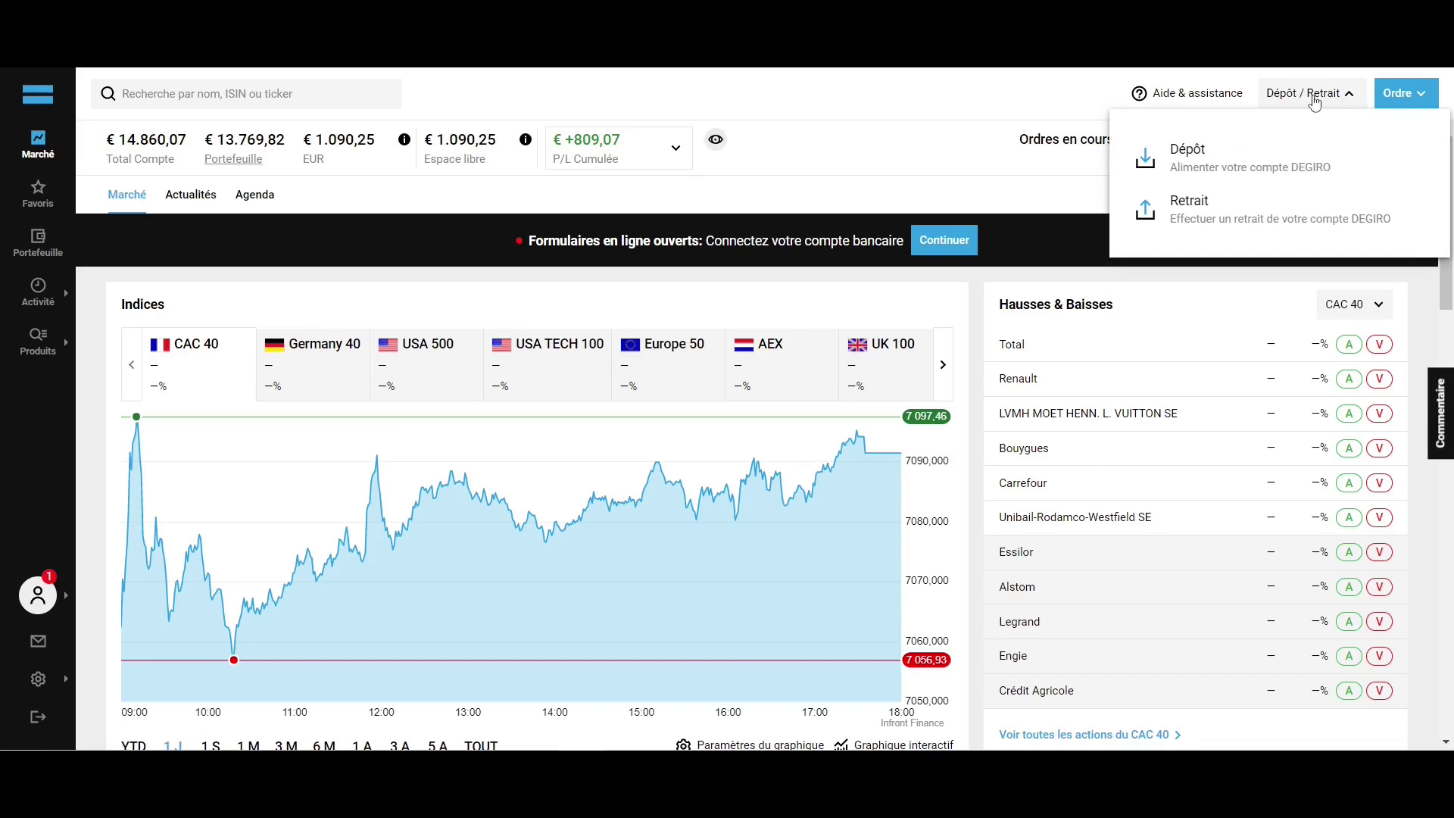
pyautogui.click(1314, 98)
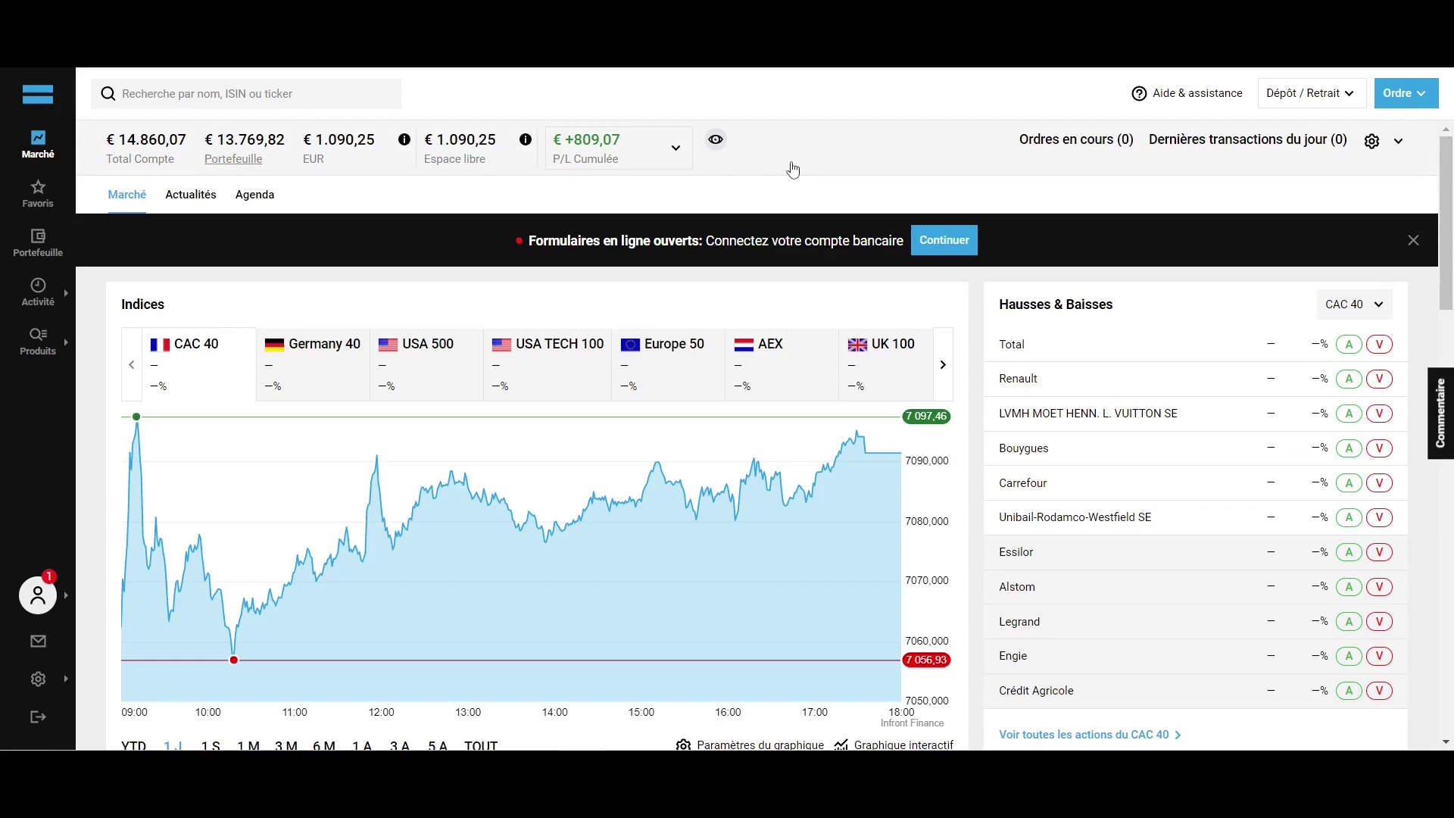
# Look through the market overview's latest news, financial agenda, currencies and futures
pyautogui.scroll(-5, 969, 304)
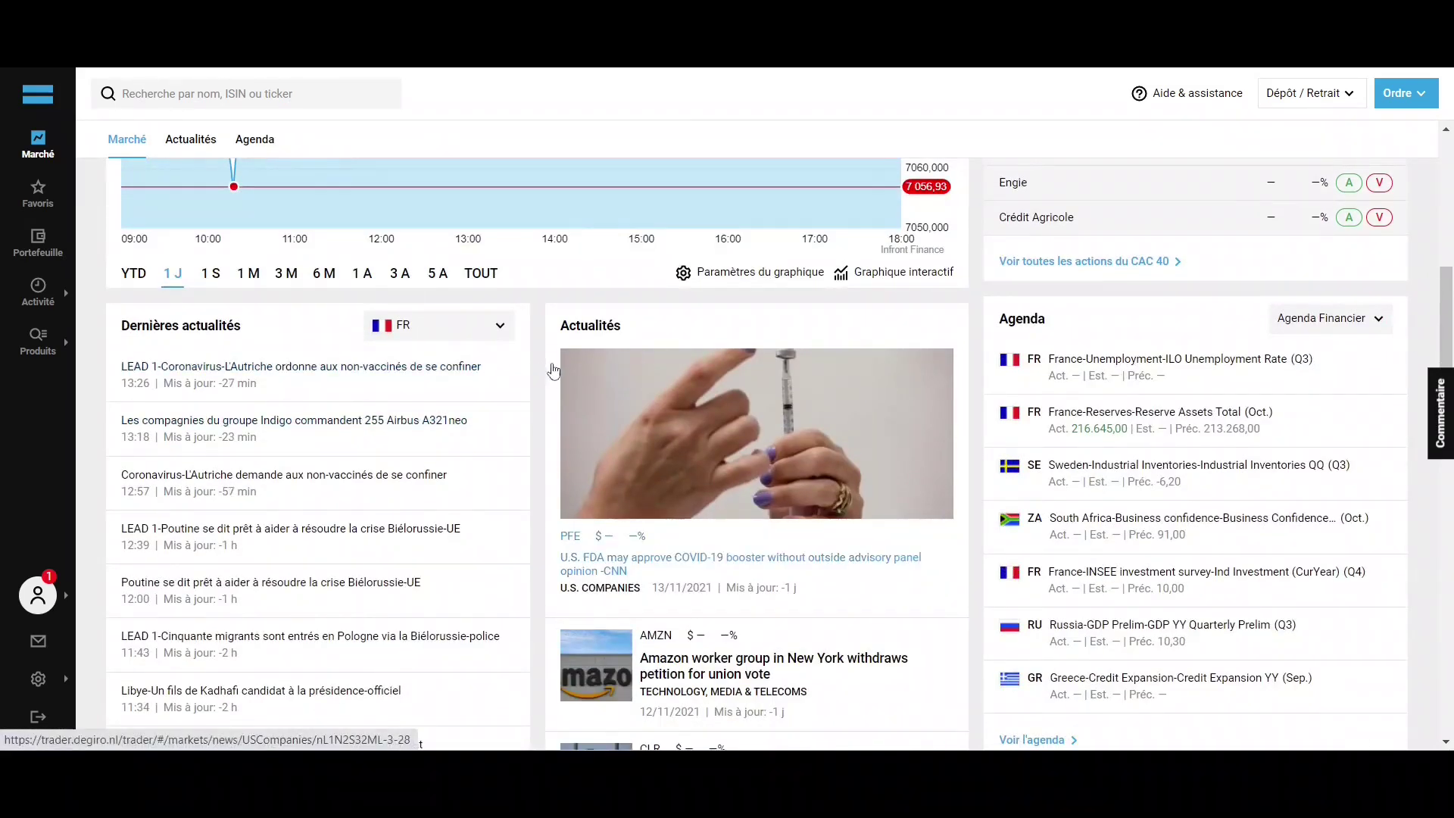
pyautogui.scroll(-4, 526, 373)
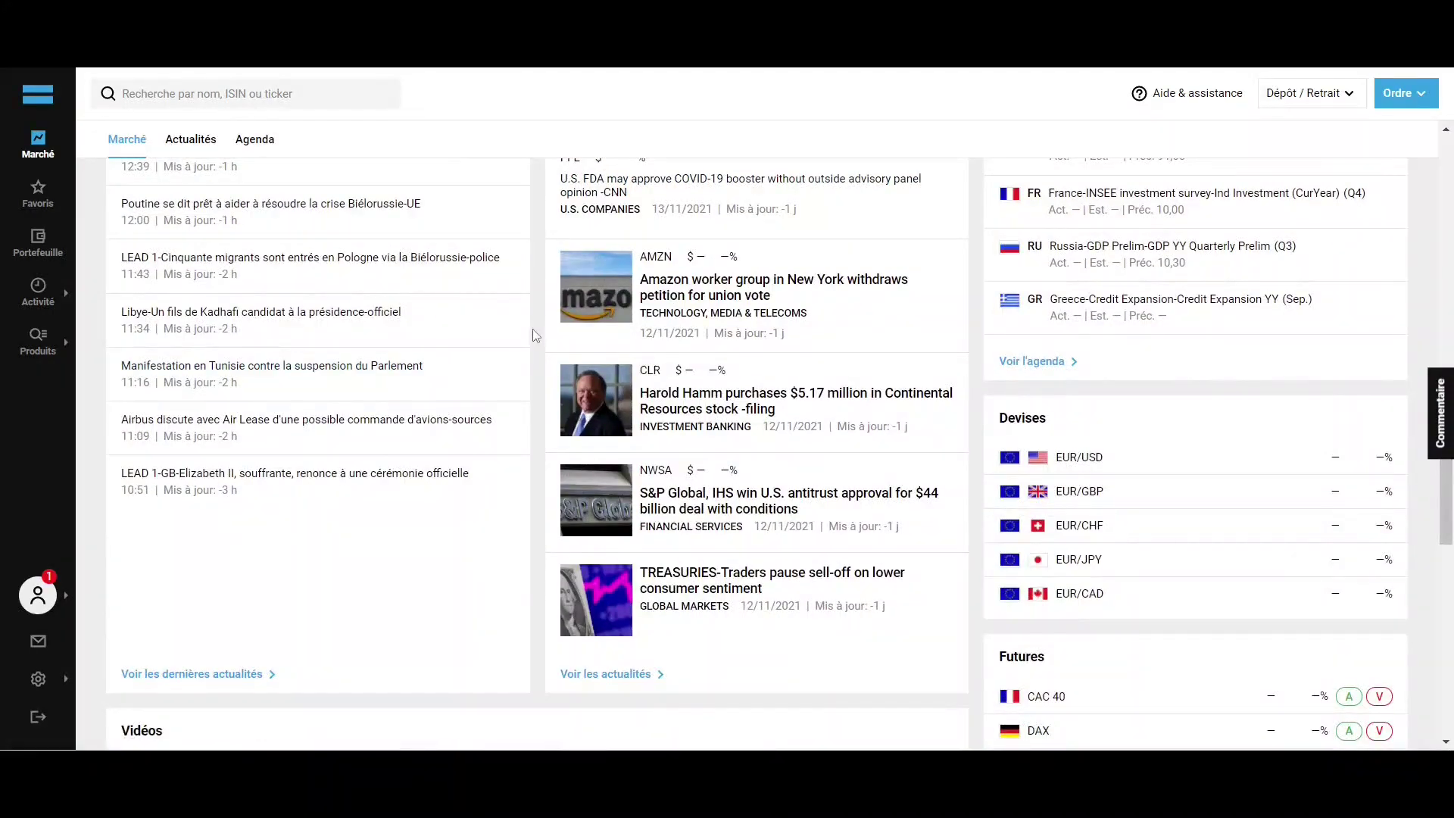
pyautogui.scroll(10, 533, 329)
# Open the Favoris list and review the stocks saved in it
pyautogui.click(41, 198)
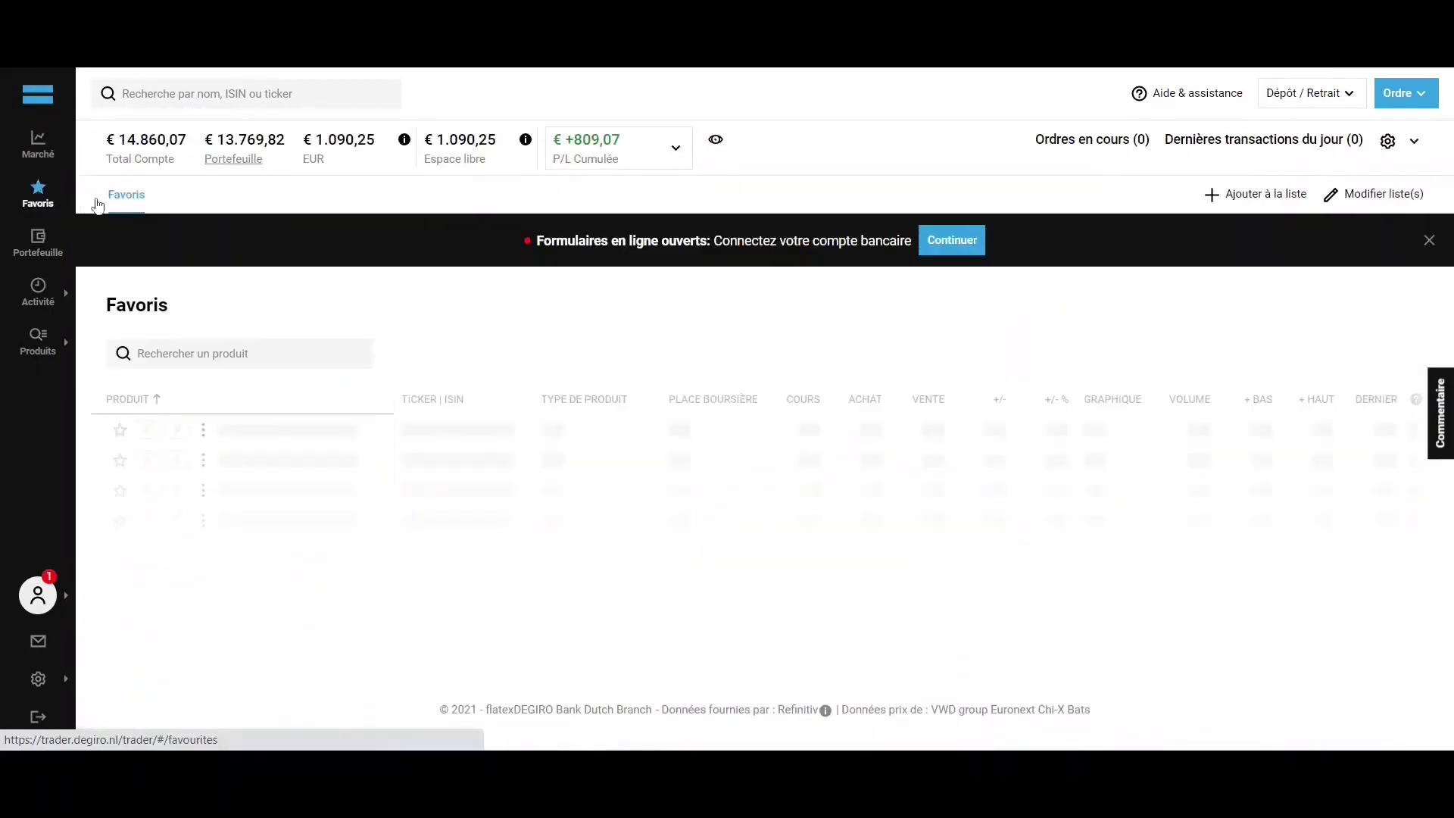
pyautogui.scroll(-3, 421, 295)
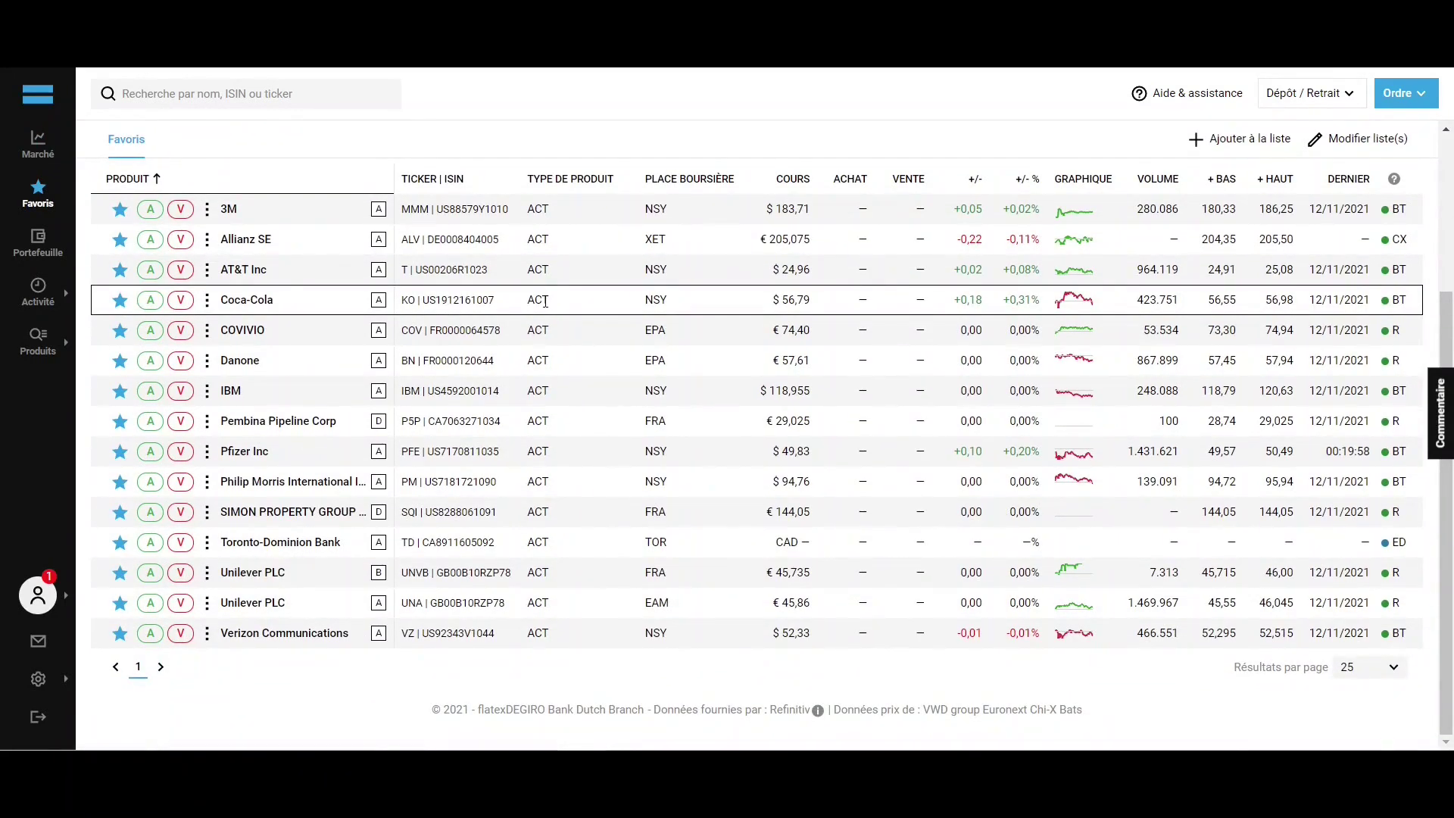
pyautogui.scroll(3, 545, 301)
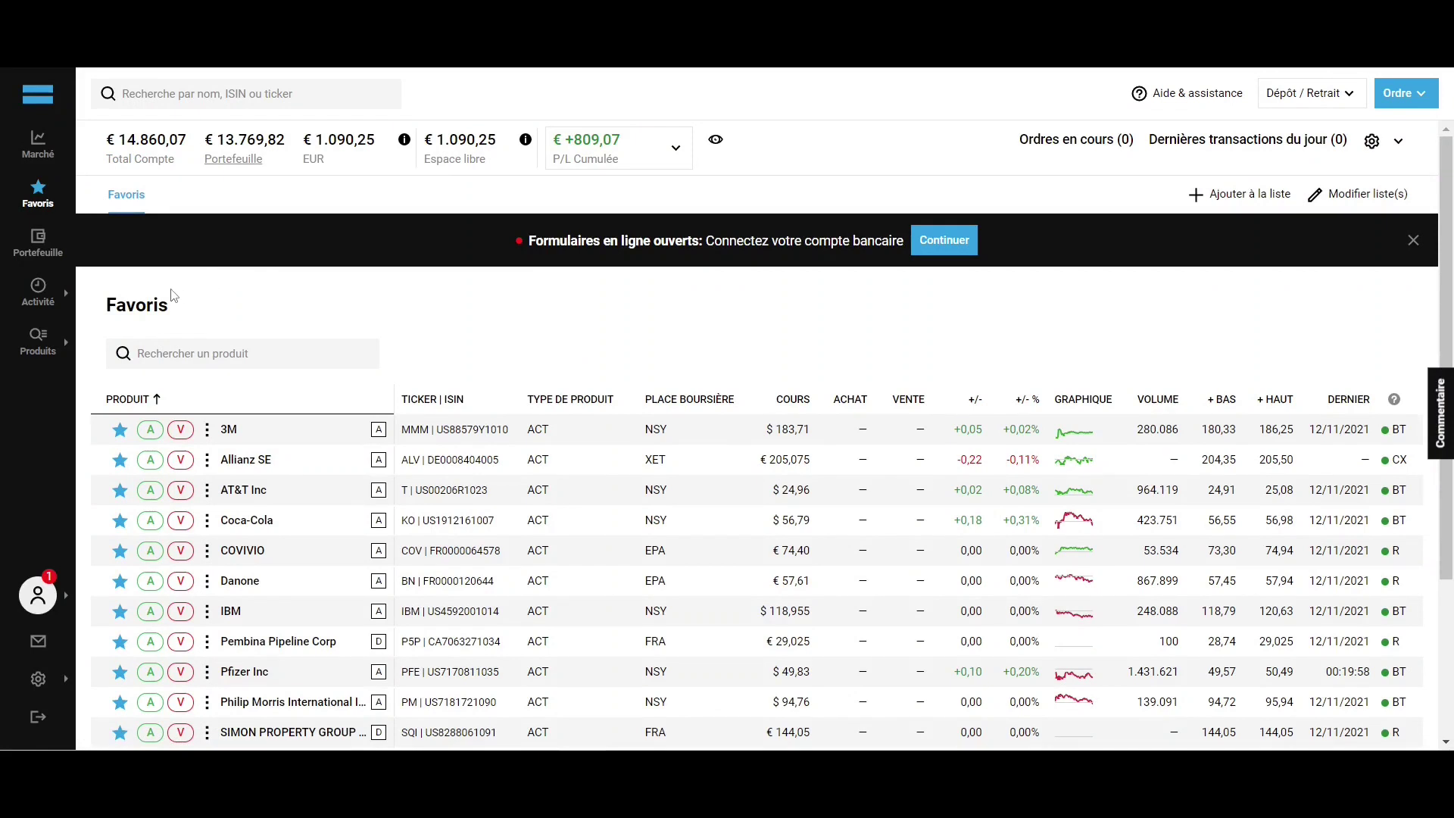
# List all French stocks from the product catalogue and hide the account amounts
pyautogui.click(34, 350)
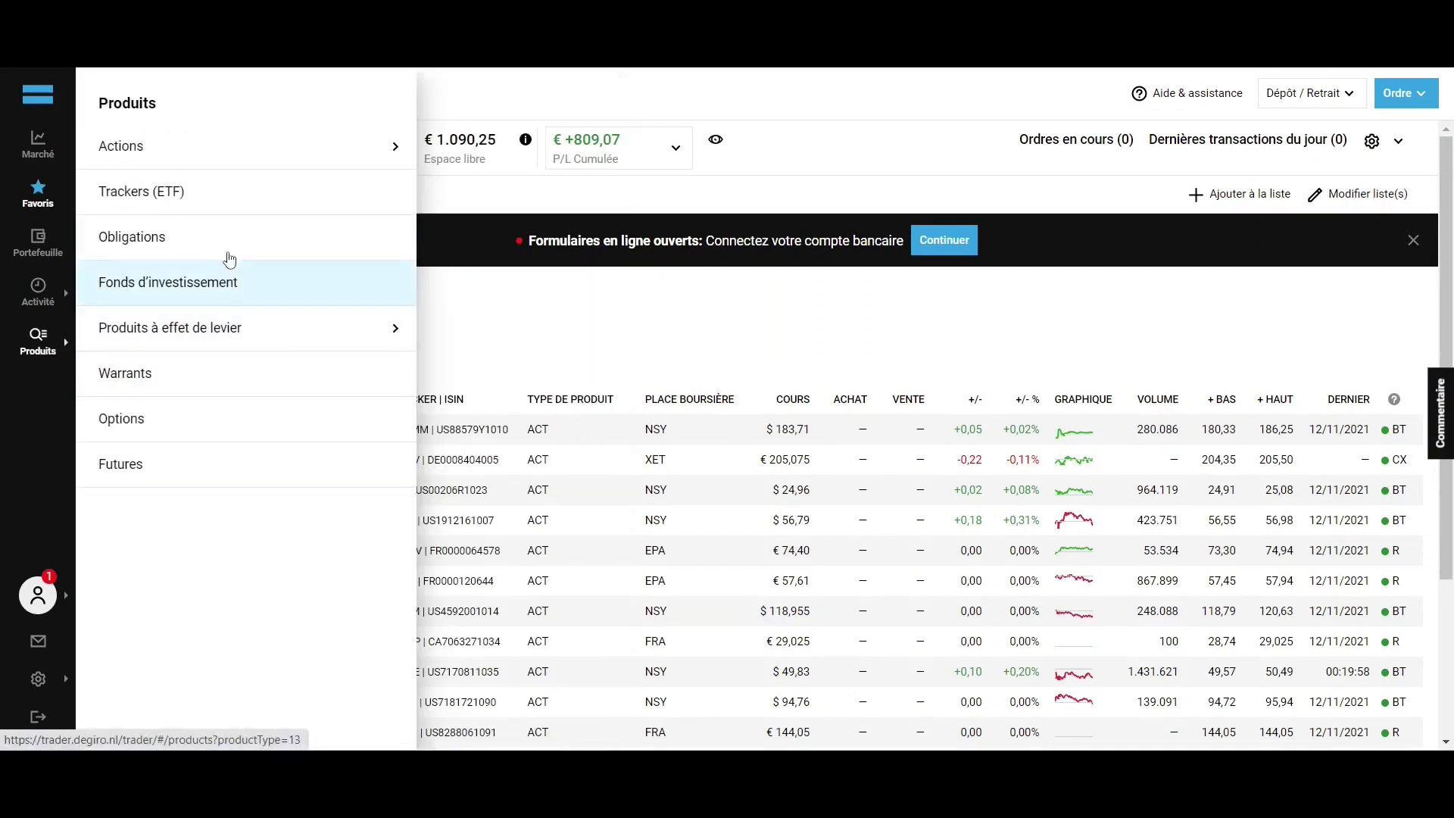
pyautogui.moveTo(260, 149)
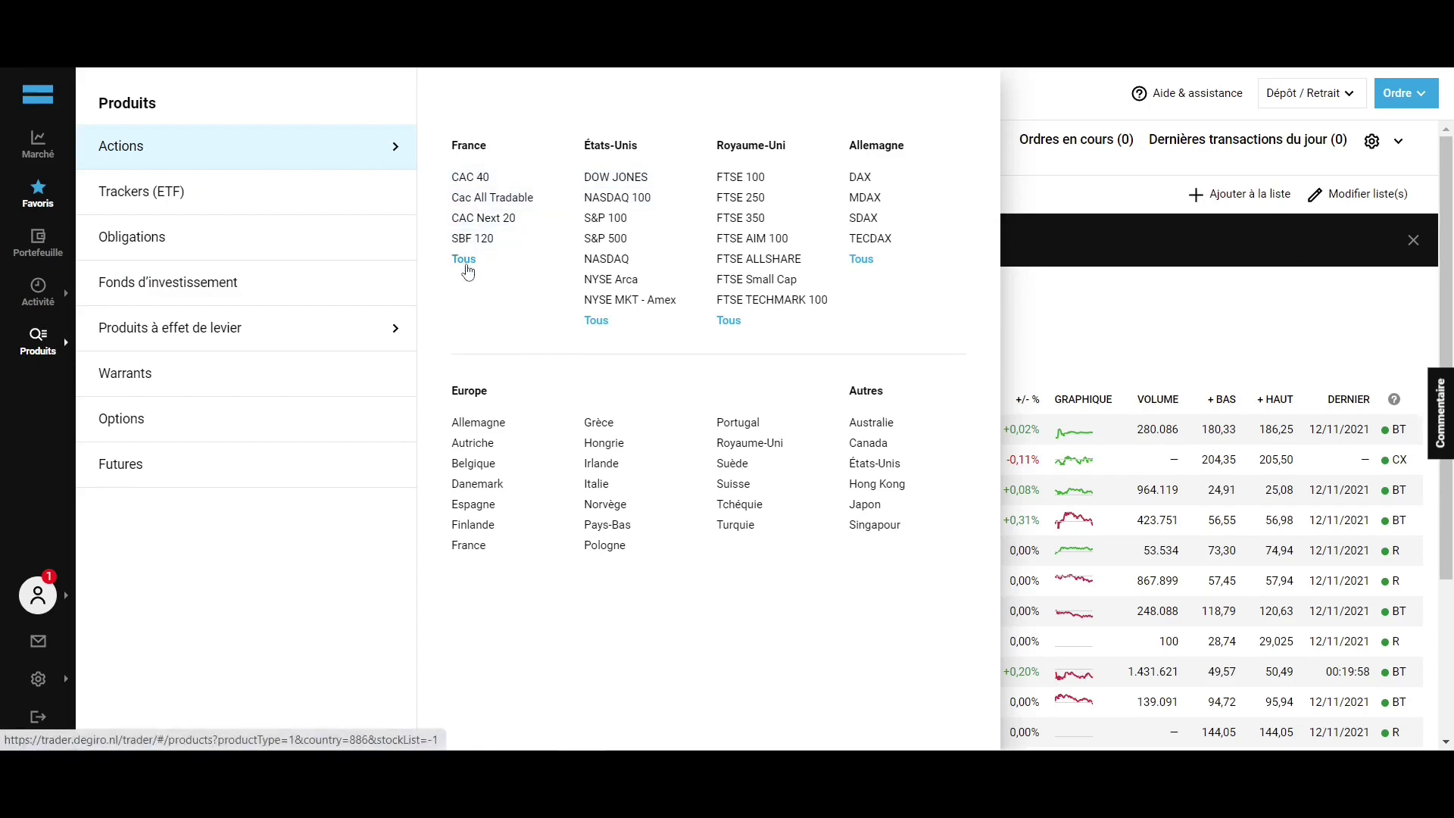
pyautogui.click(465, 261)
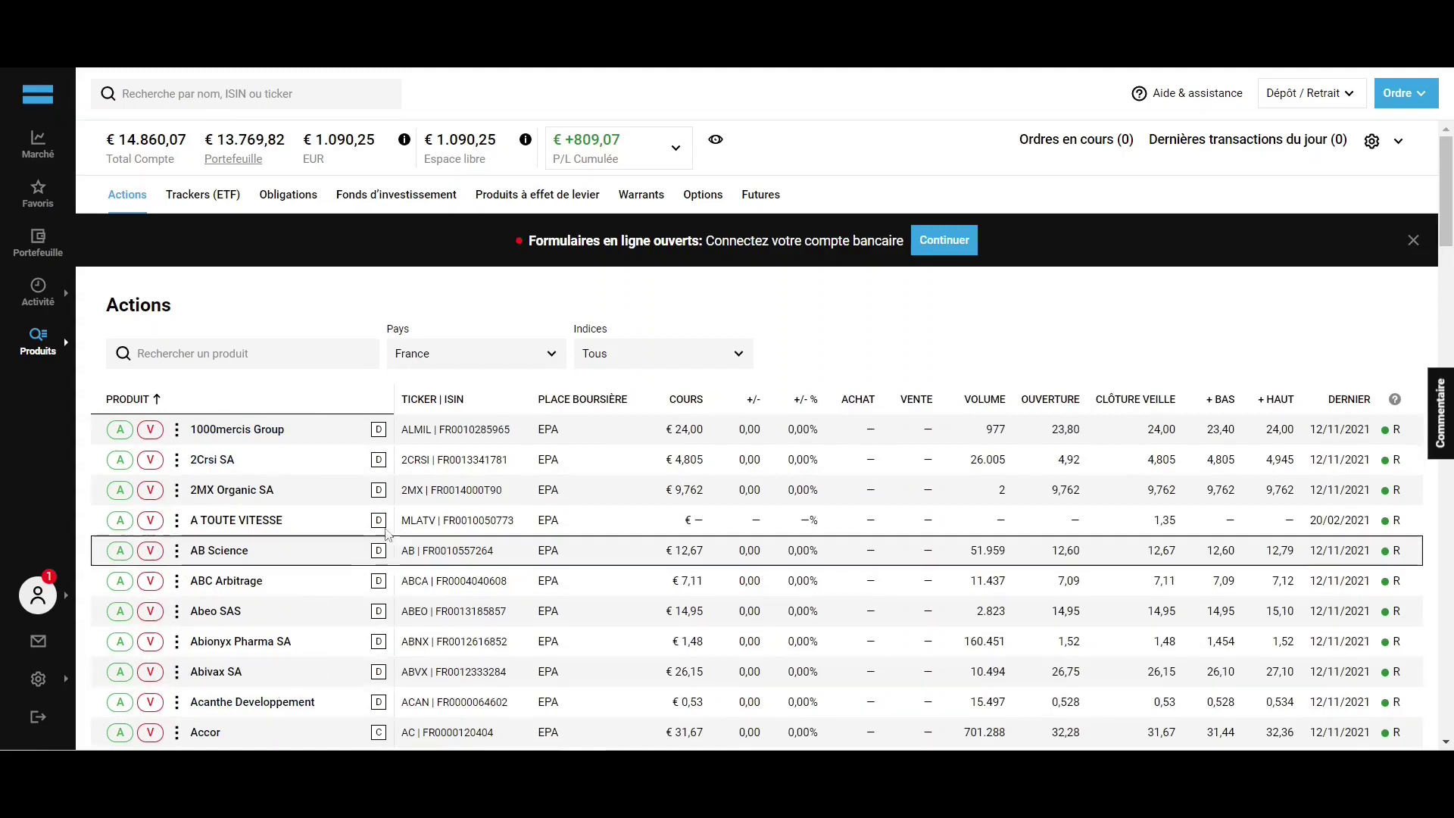
pyautogui.click(715, 140)
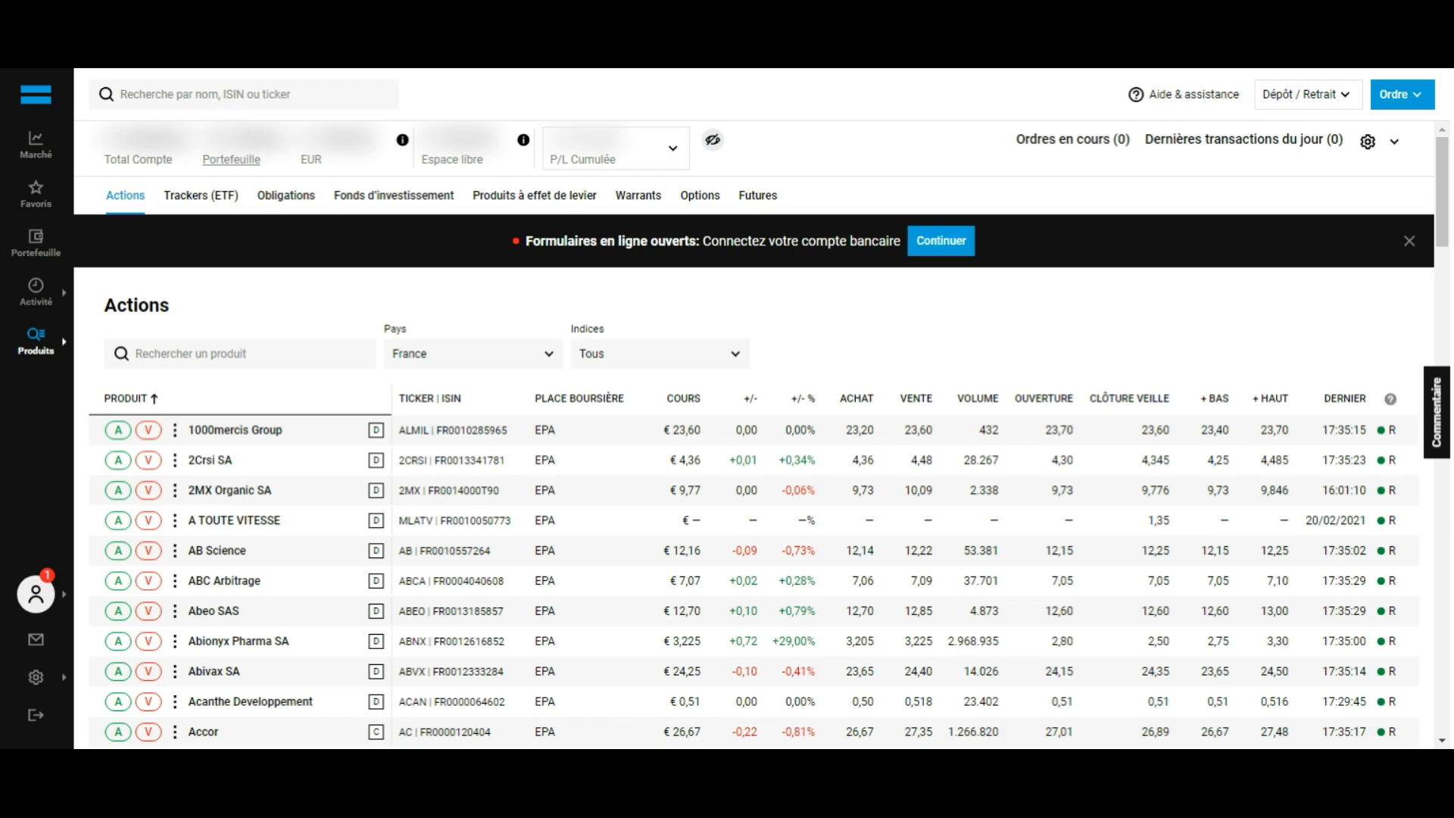
# Search for "Financière de l'Ouest Africain" and open its product page
pyautogui.click(195, 103)
pyautogui.write('Financièr')
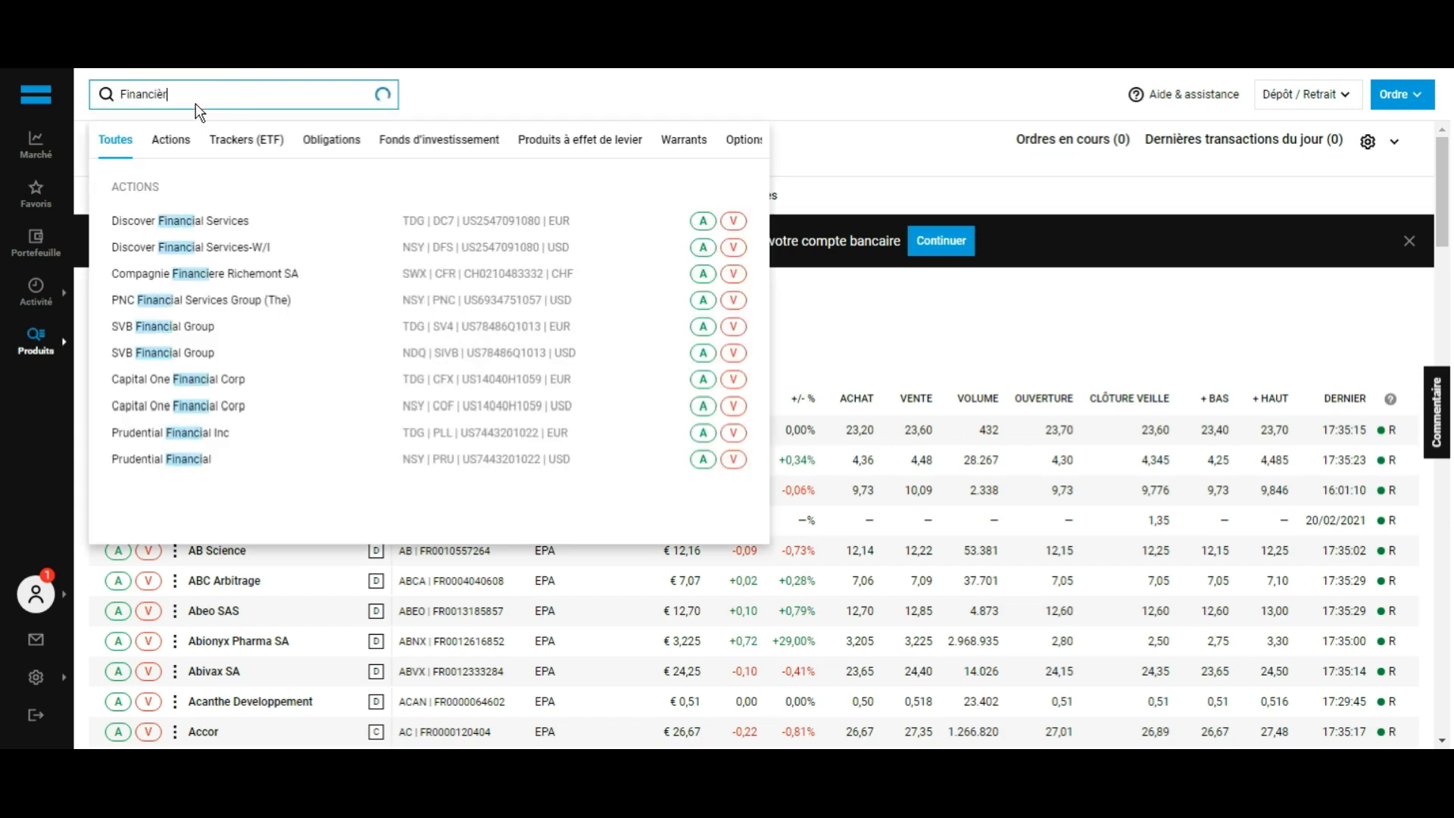
pyautogui.write("e de l'Ouest Africain")
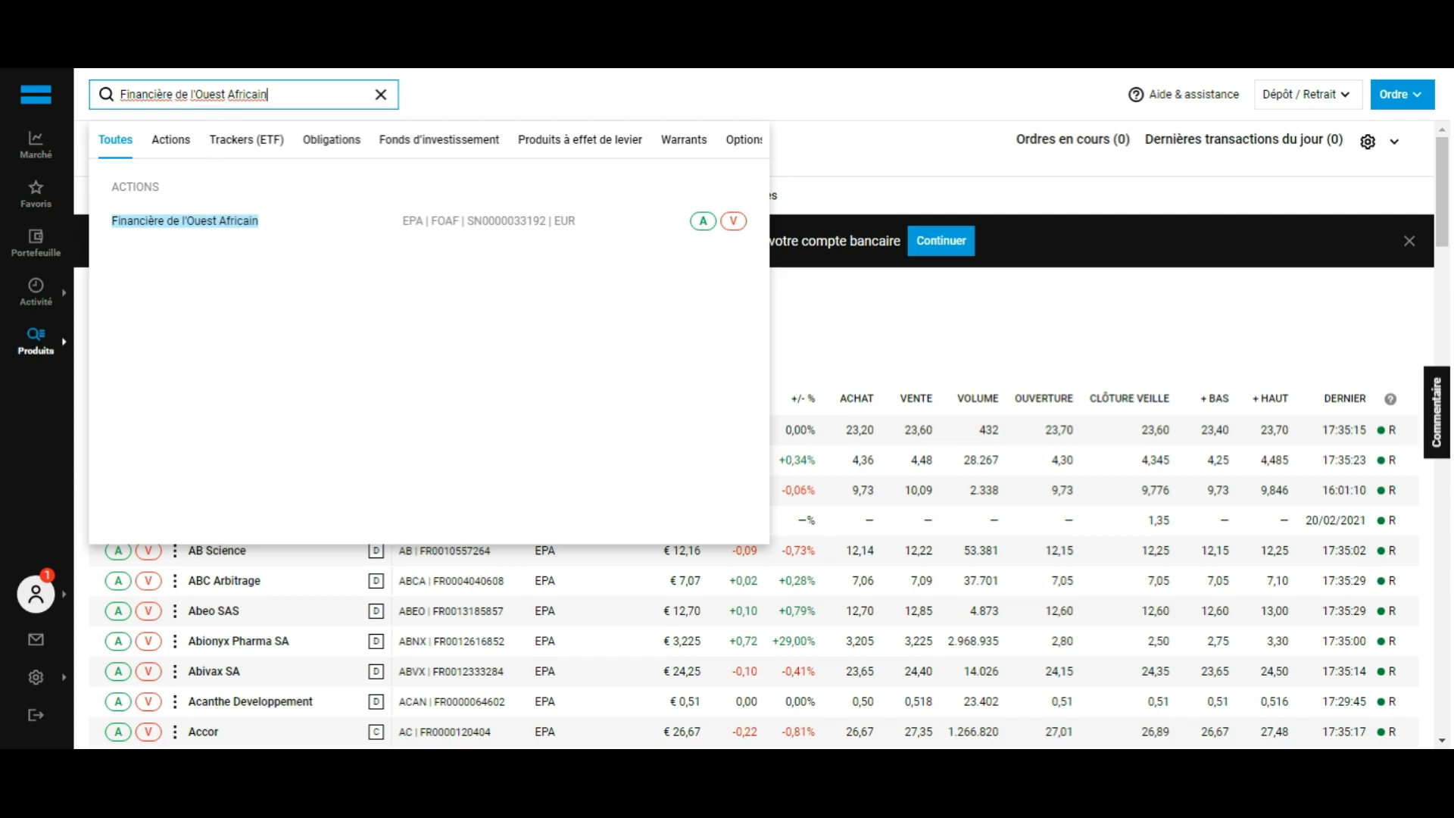
pyautogui.click(291, 236)
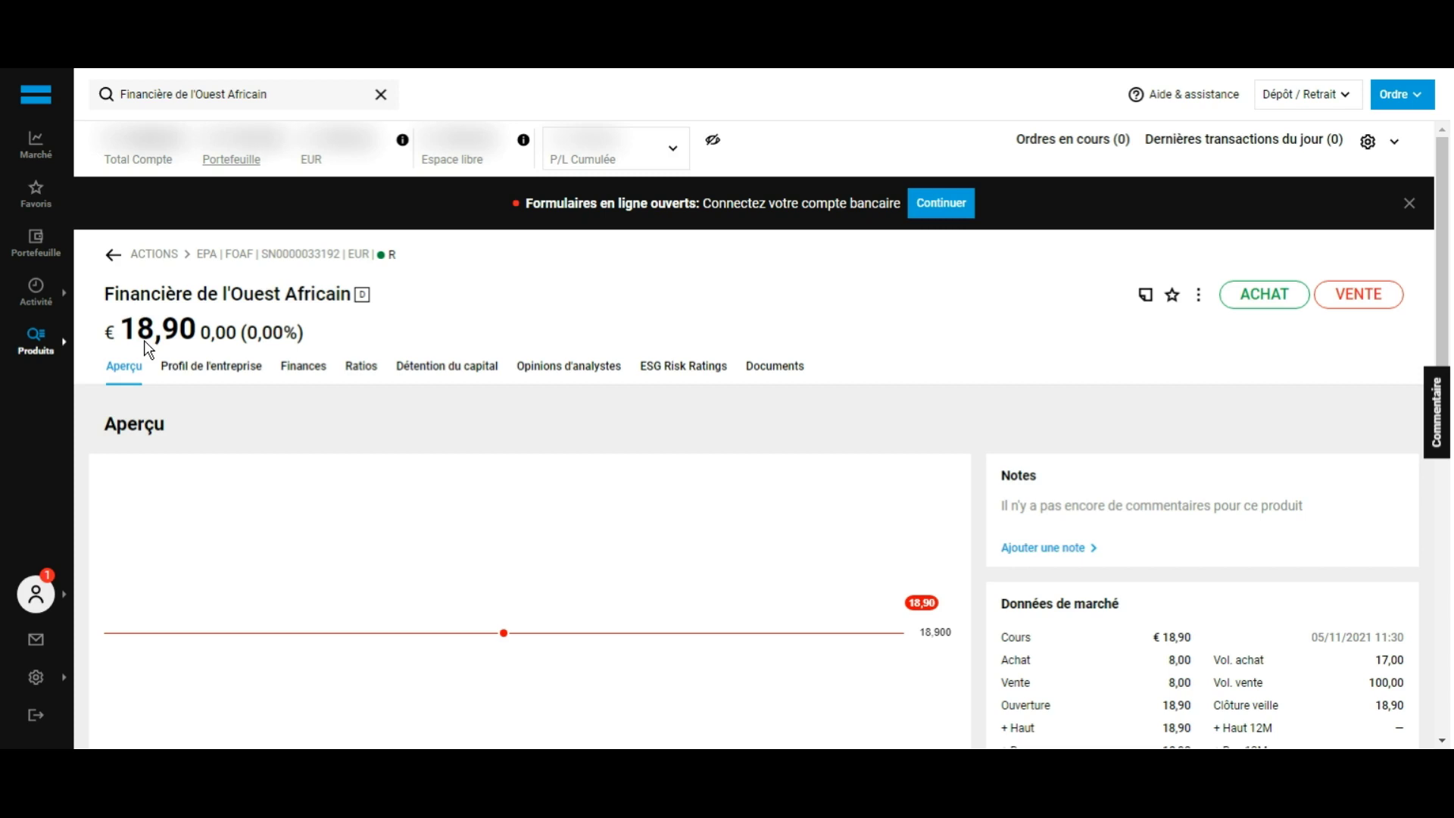
# Examine the stock's overview, including its price chart, company information, ratios and order book
pyautogui.scroll(-1, 144, 339)
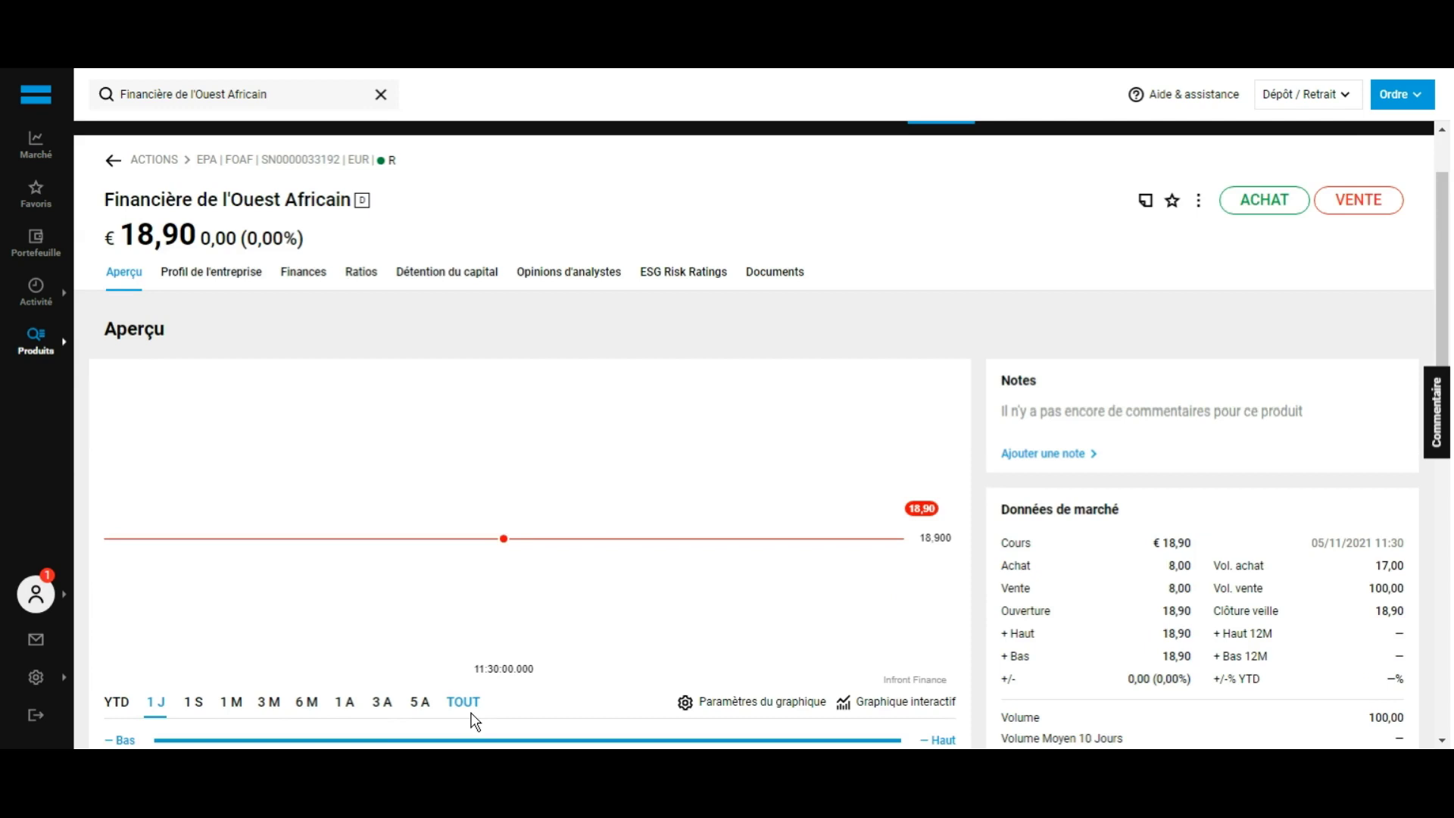
pyautogui.scroll(-4, 474, 721)
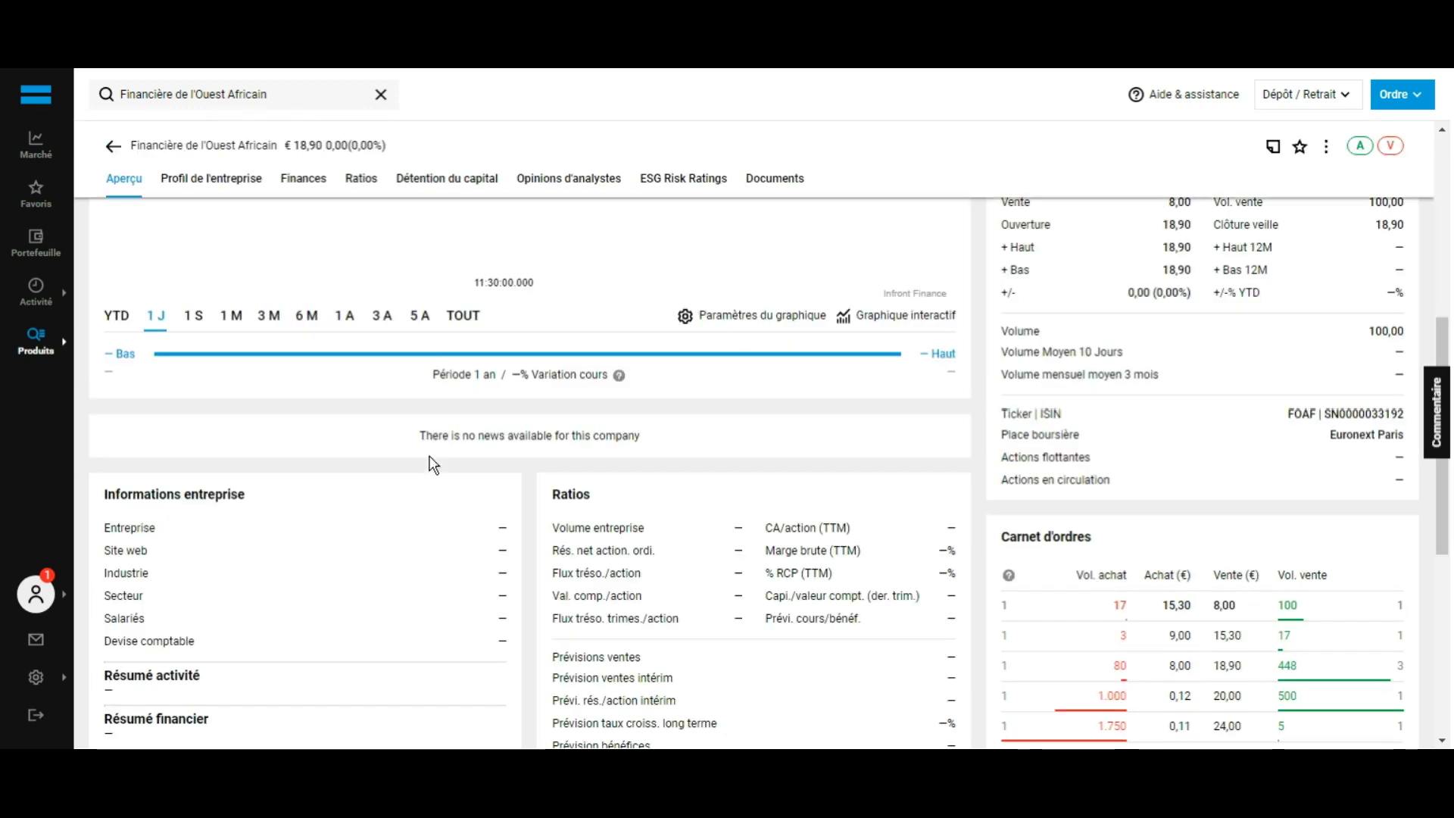
pyautogui.scroll(3, 430, 341)
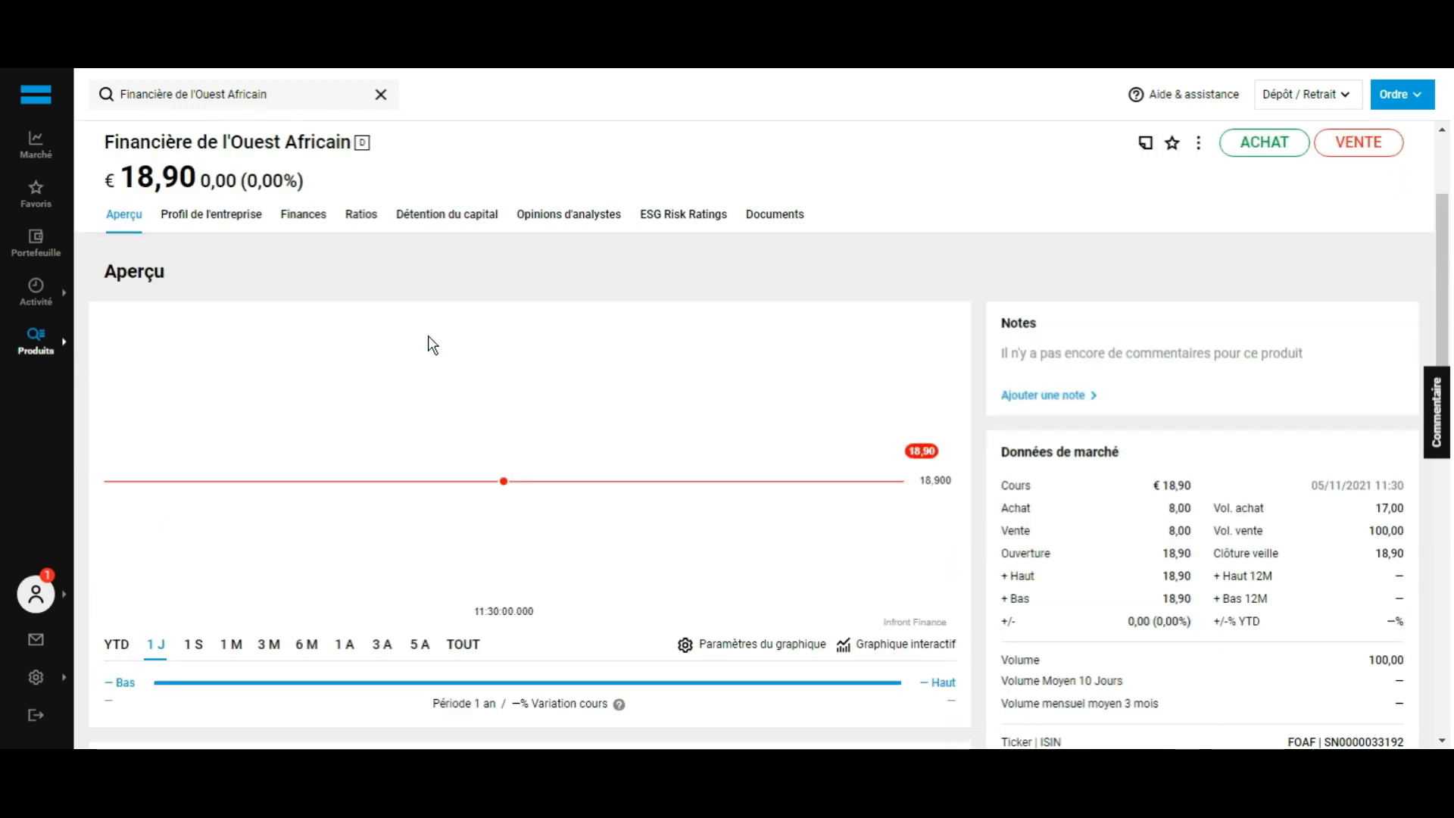
pyautogui.scroll(2, 141, 377)
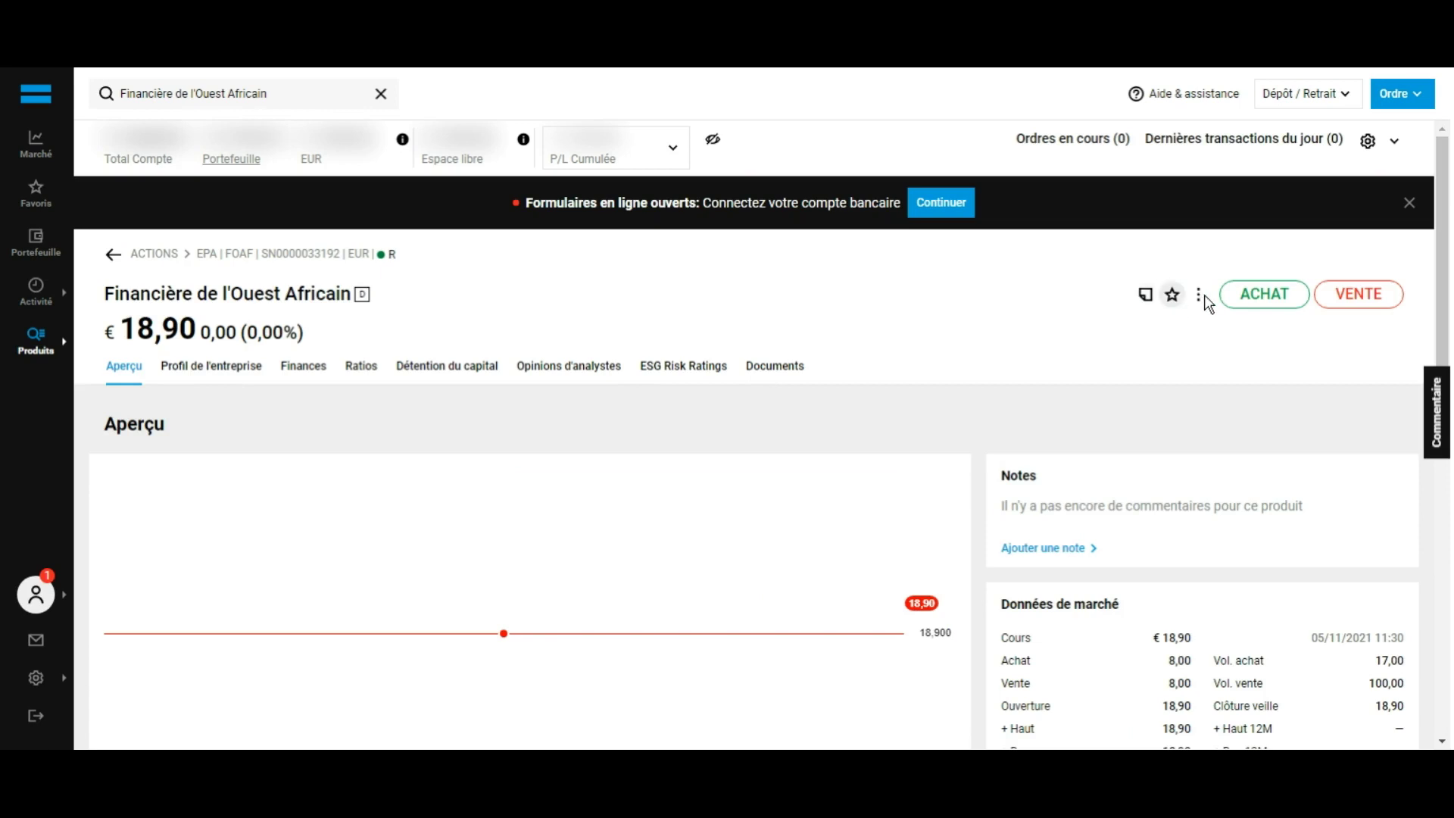
# Fill in an "Au marché" buy order for 1 share of Financière de l'Ouest Africain and close the order form without submitting it
pyautogui.click(1260, 303)
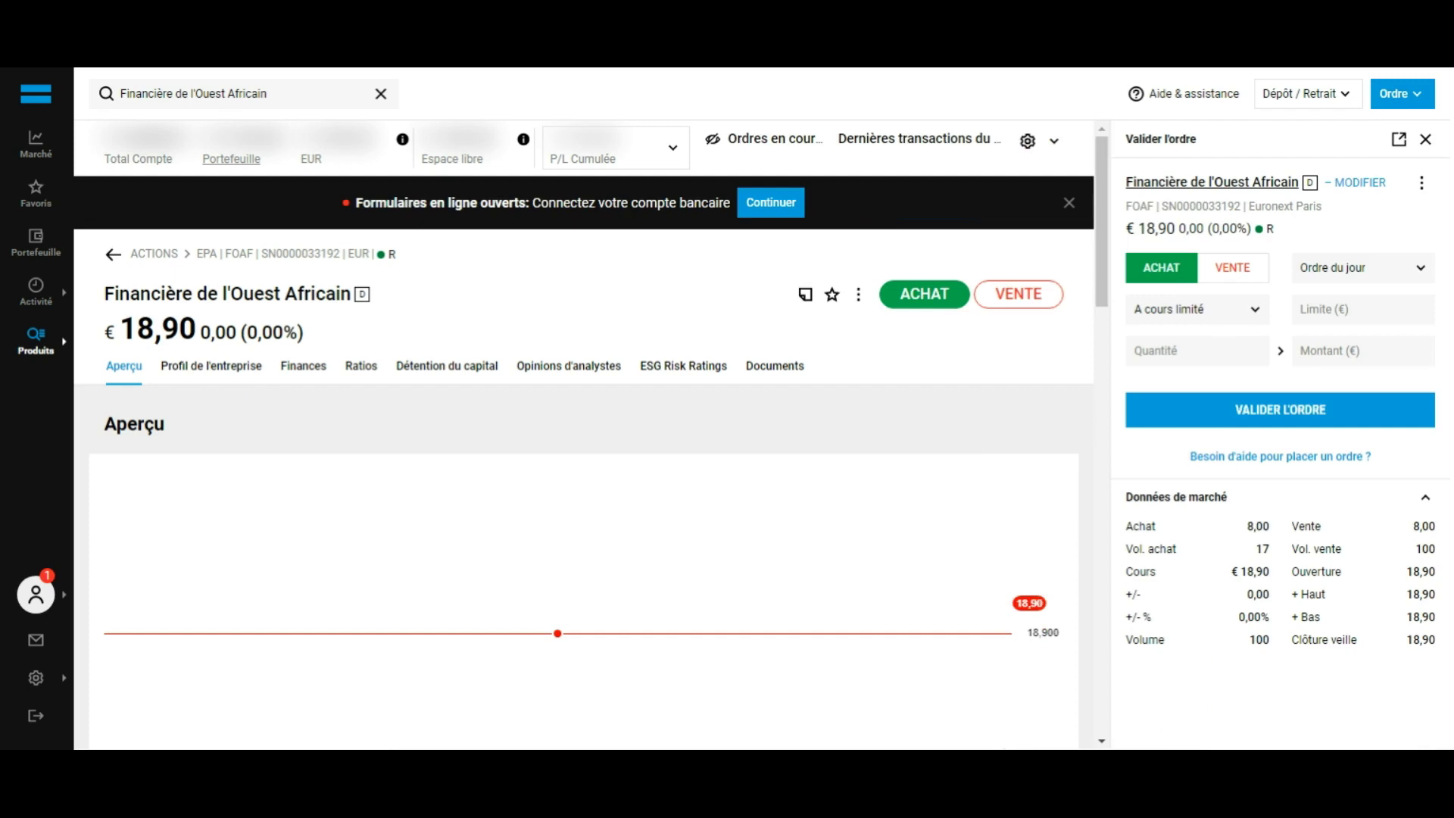
pyautogui.click(1210, 326)
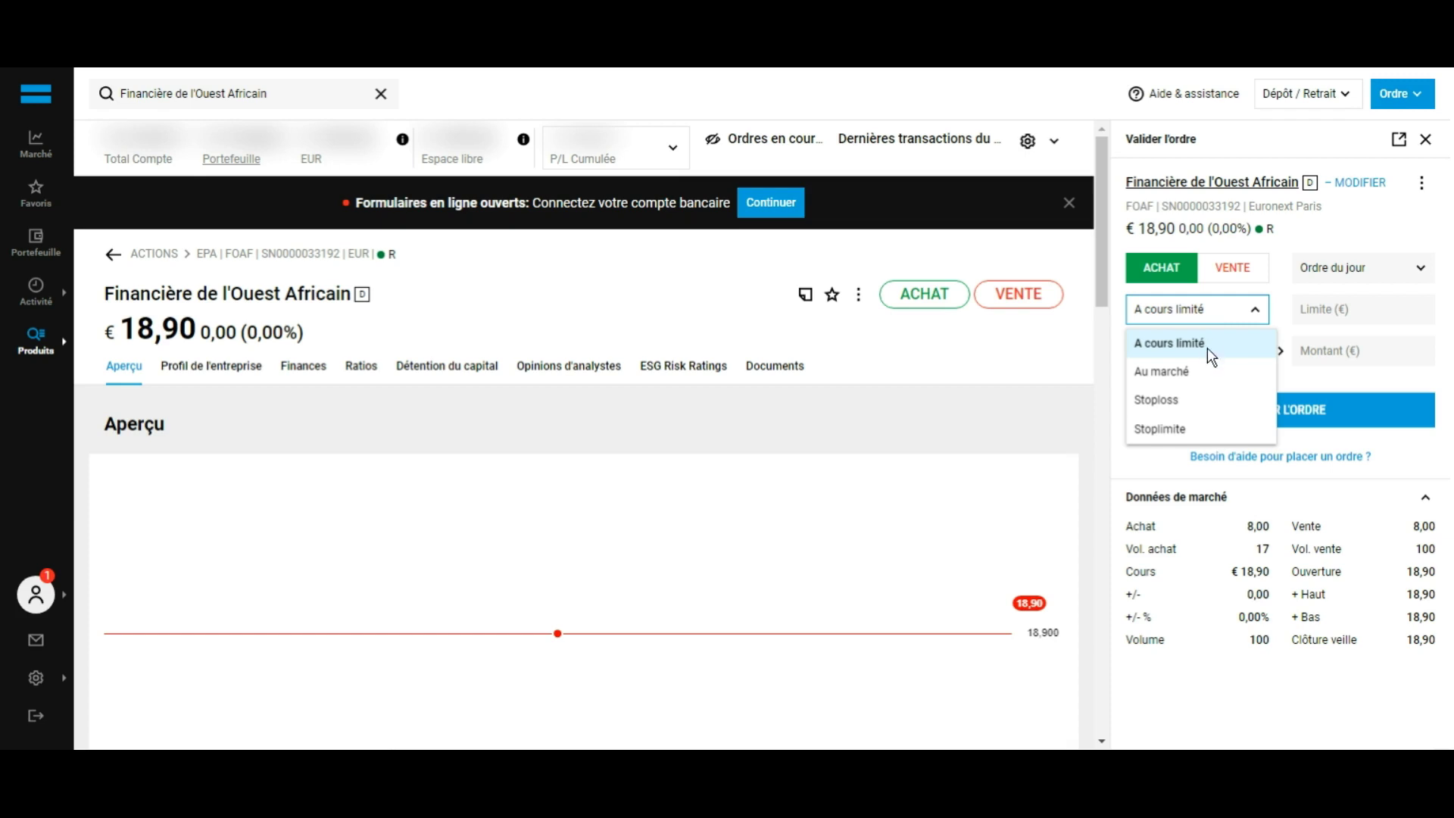
pyautogui.click(1221, 379)
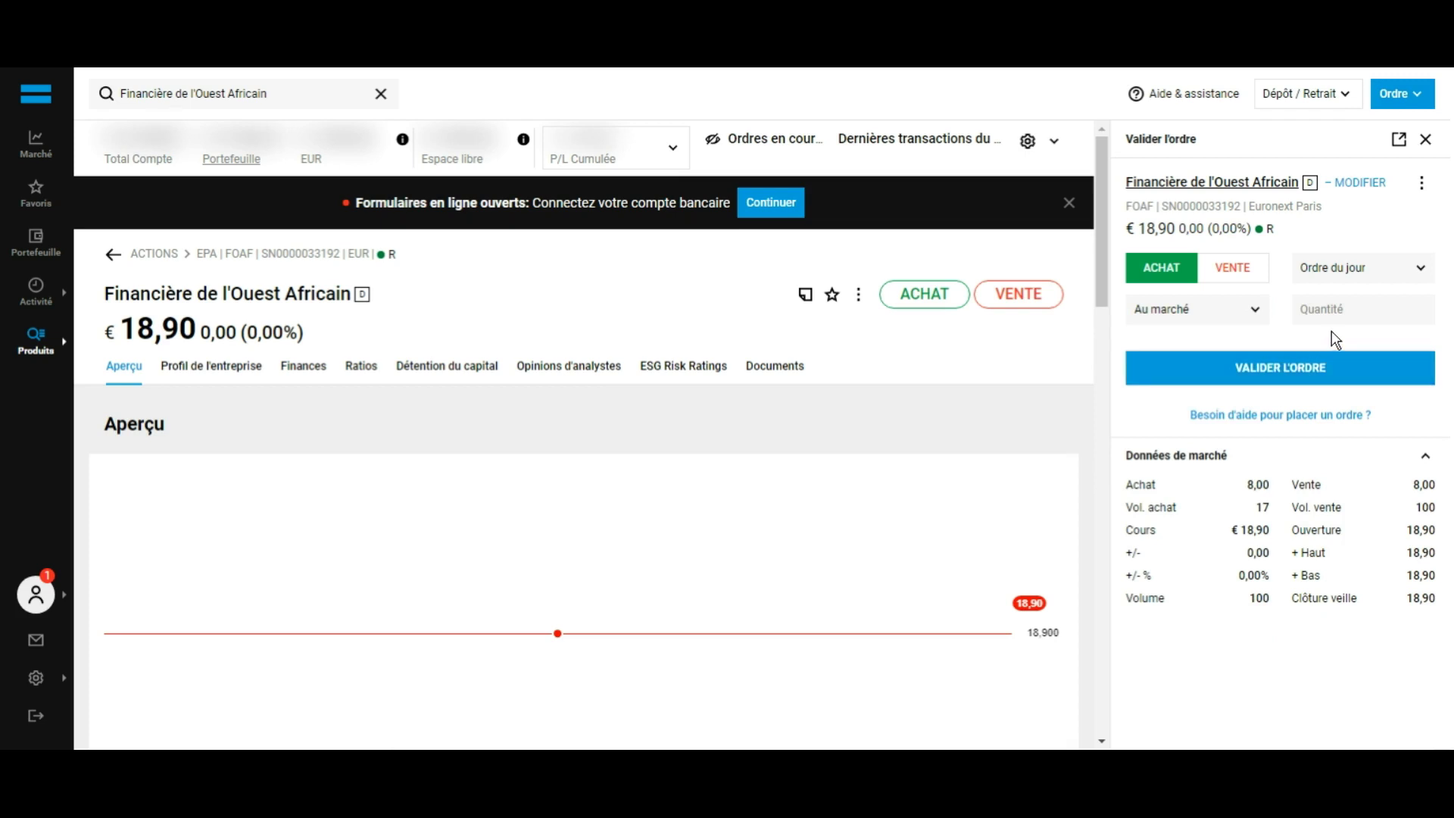
pyautogui.click(1382, 321)
pyautogui.write('1')
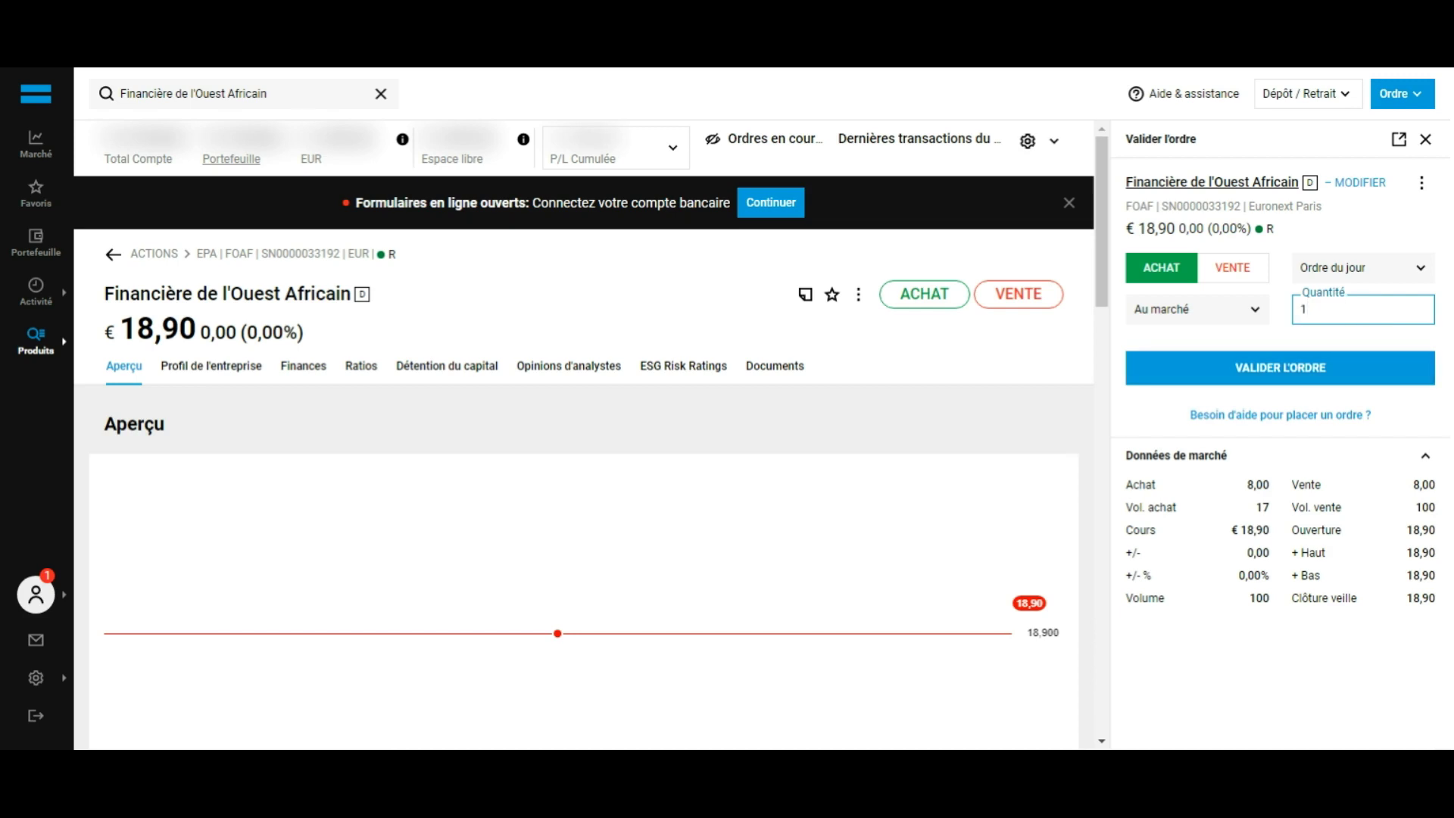
pyautogui.click(1425, 138)
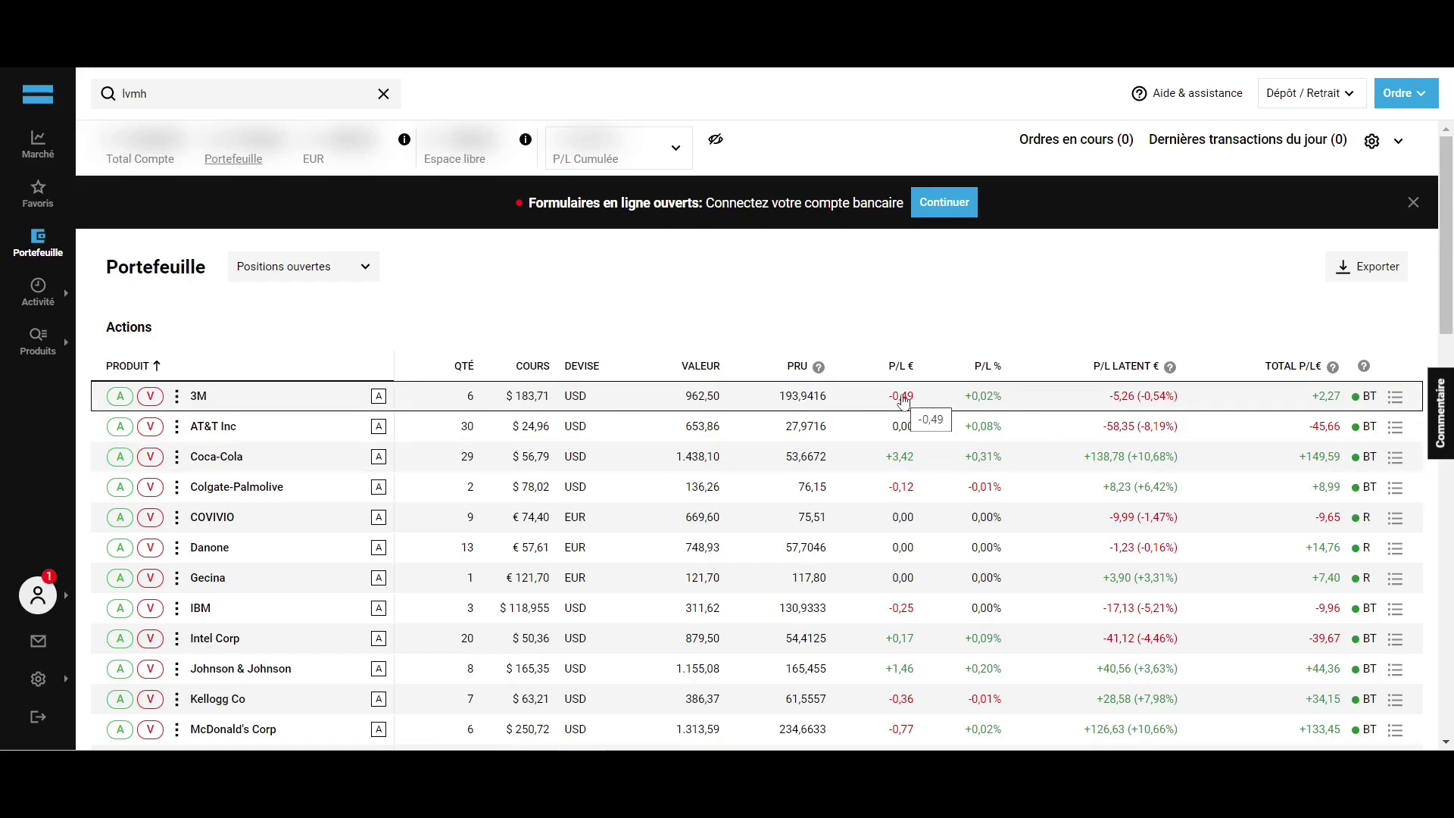
# Review the portfolio's open positions, the Compensation FM section and the upcoming dividends
pyautogui.scroll(-9, 984, 379)
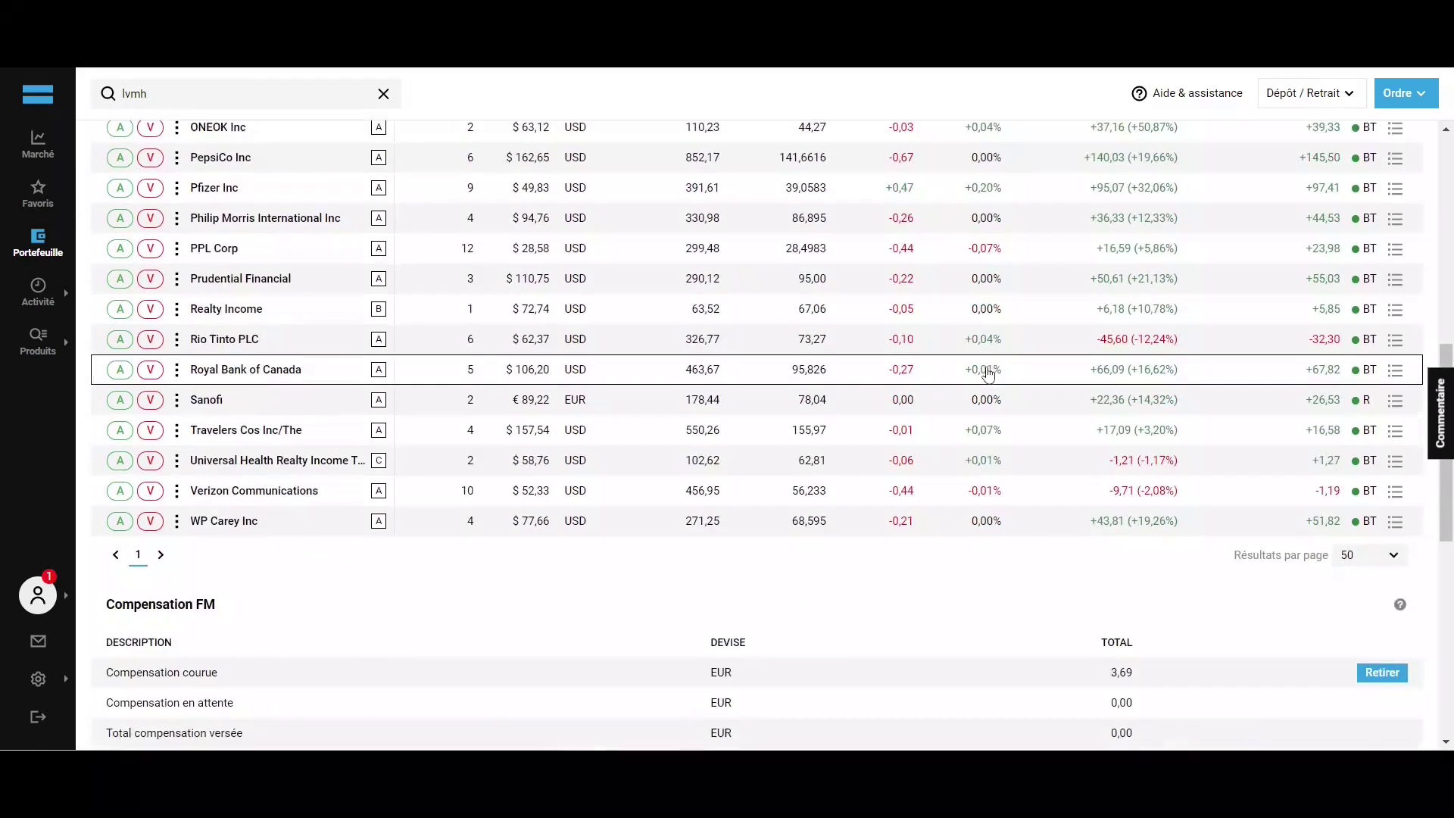
pyautogui.scroll(-8, 984, 373)
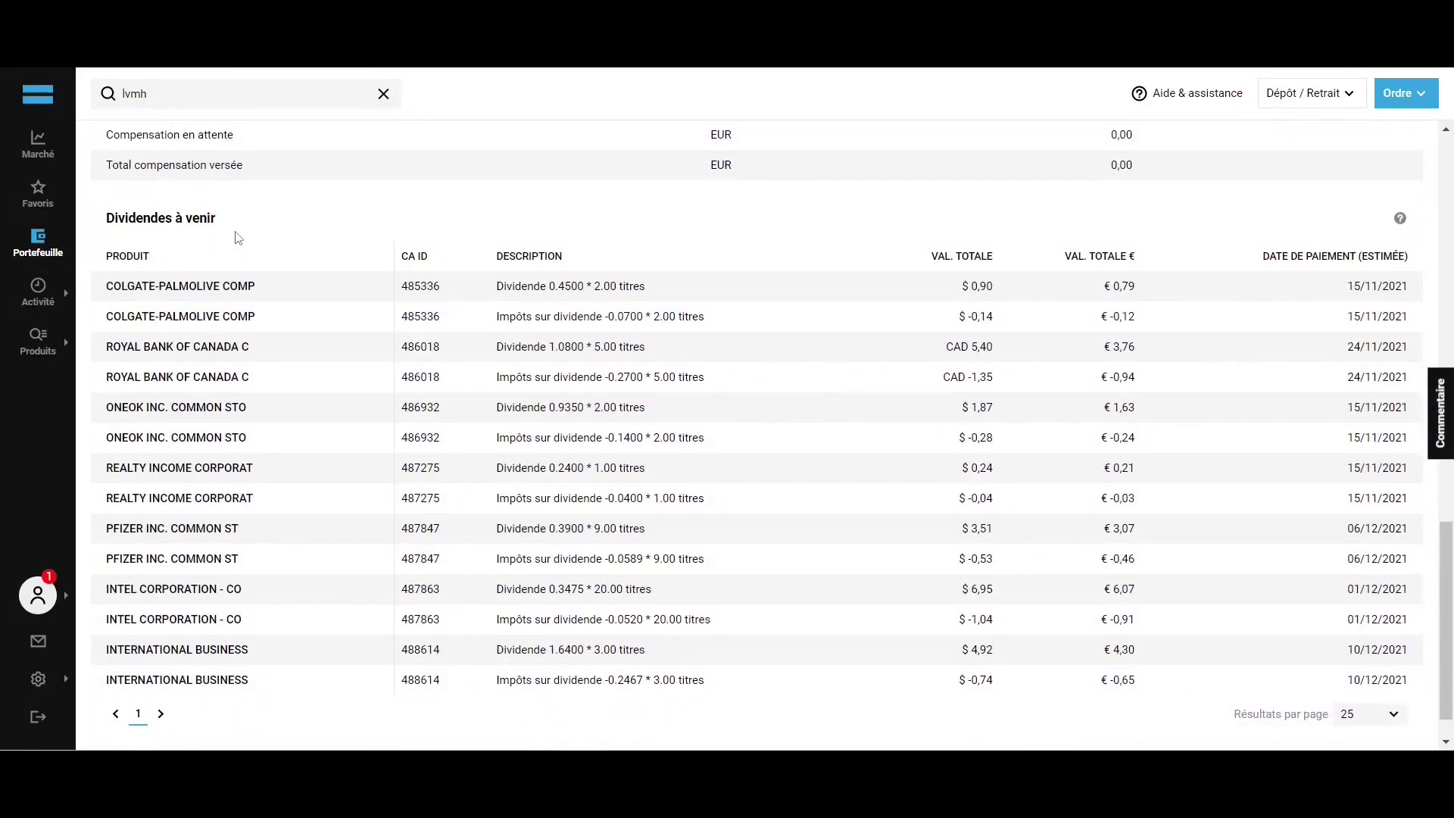
pyautogui.scroll(20, 239, 238)
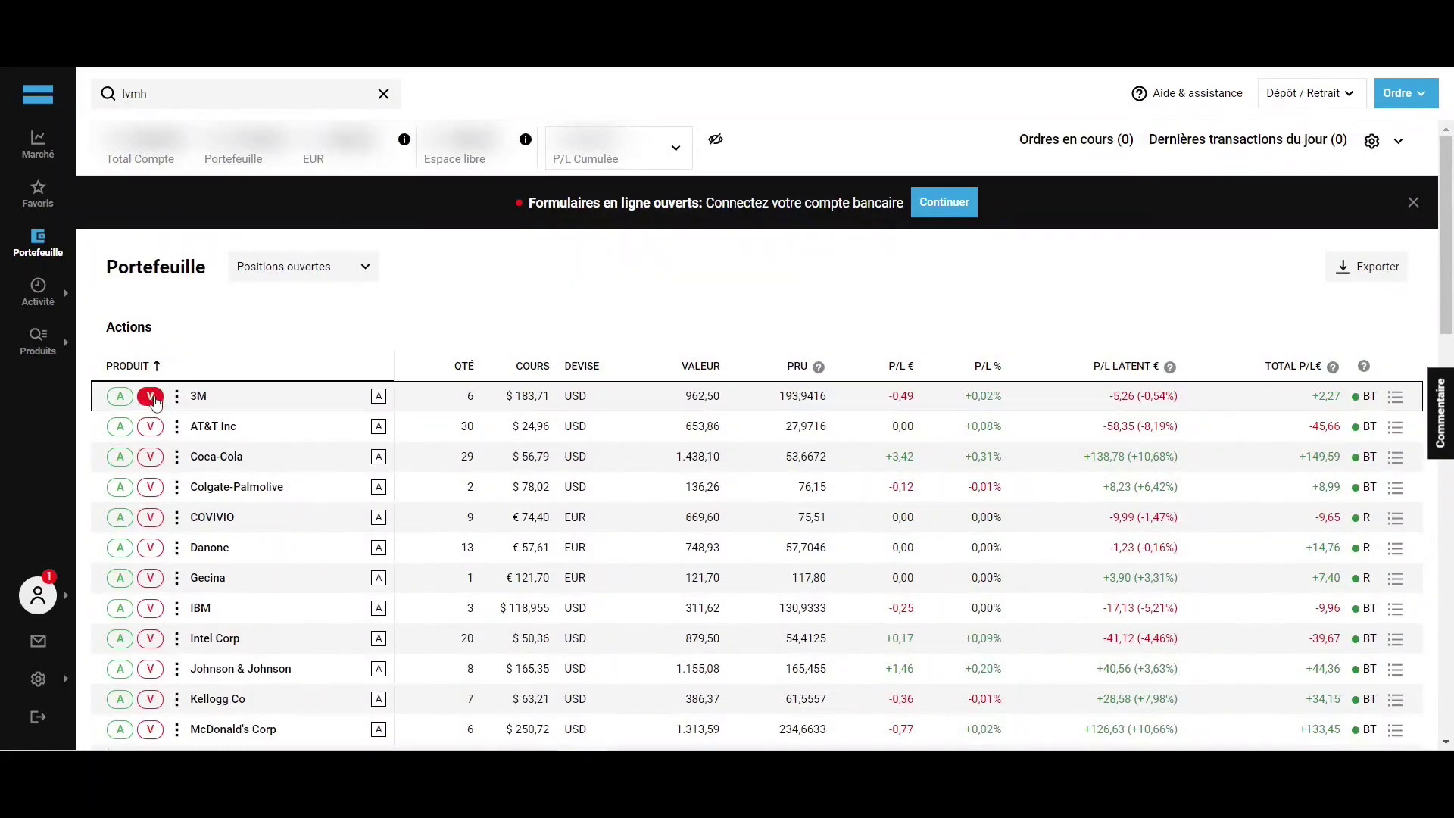
# Fill in a sell order for the 3M position with order type "Au marché" and a quantity of 1
pyautogui.click(150, 396)
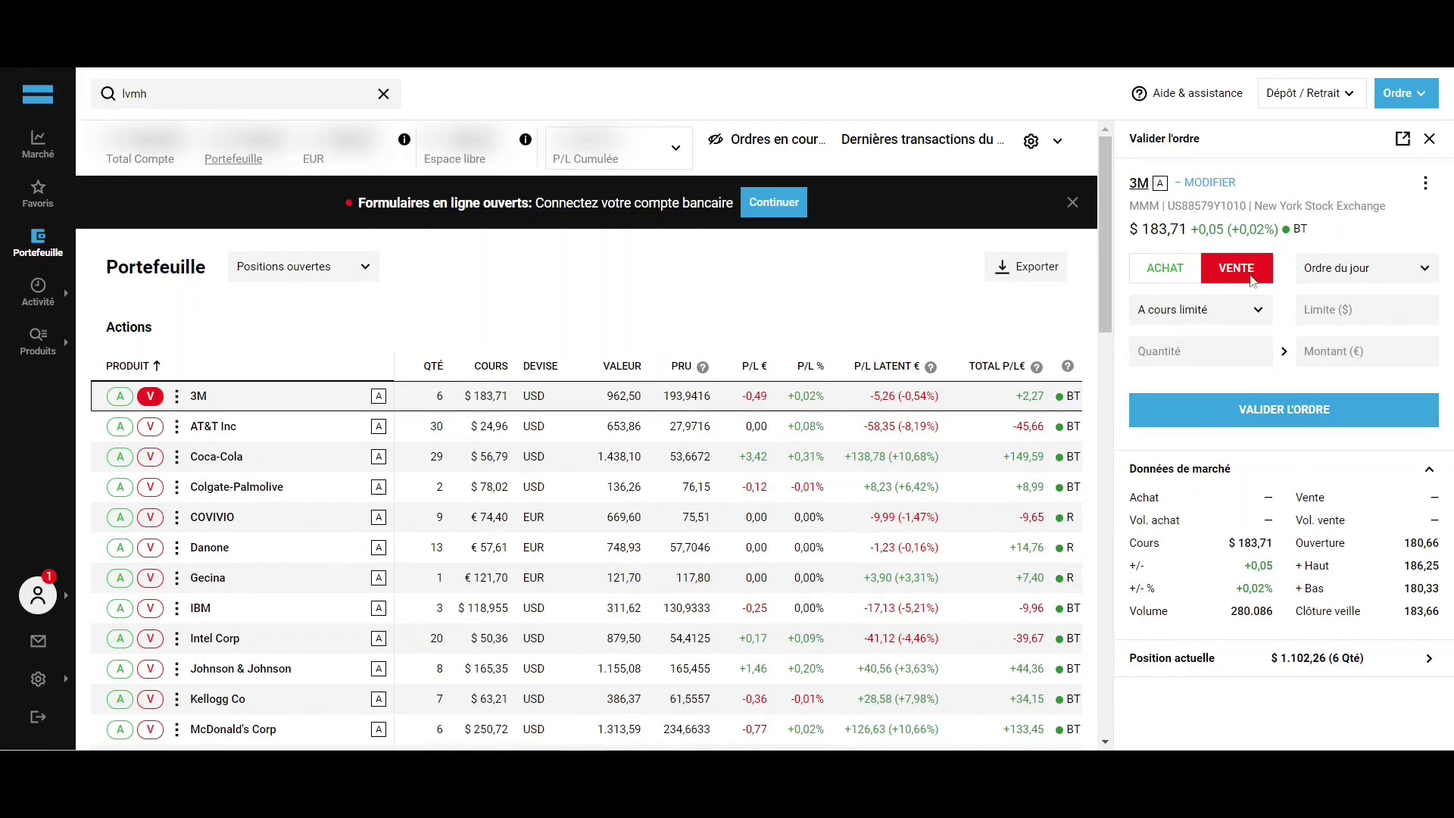
pyautogui.click(1239, 316)
pyautogui.click(1220, 374)
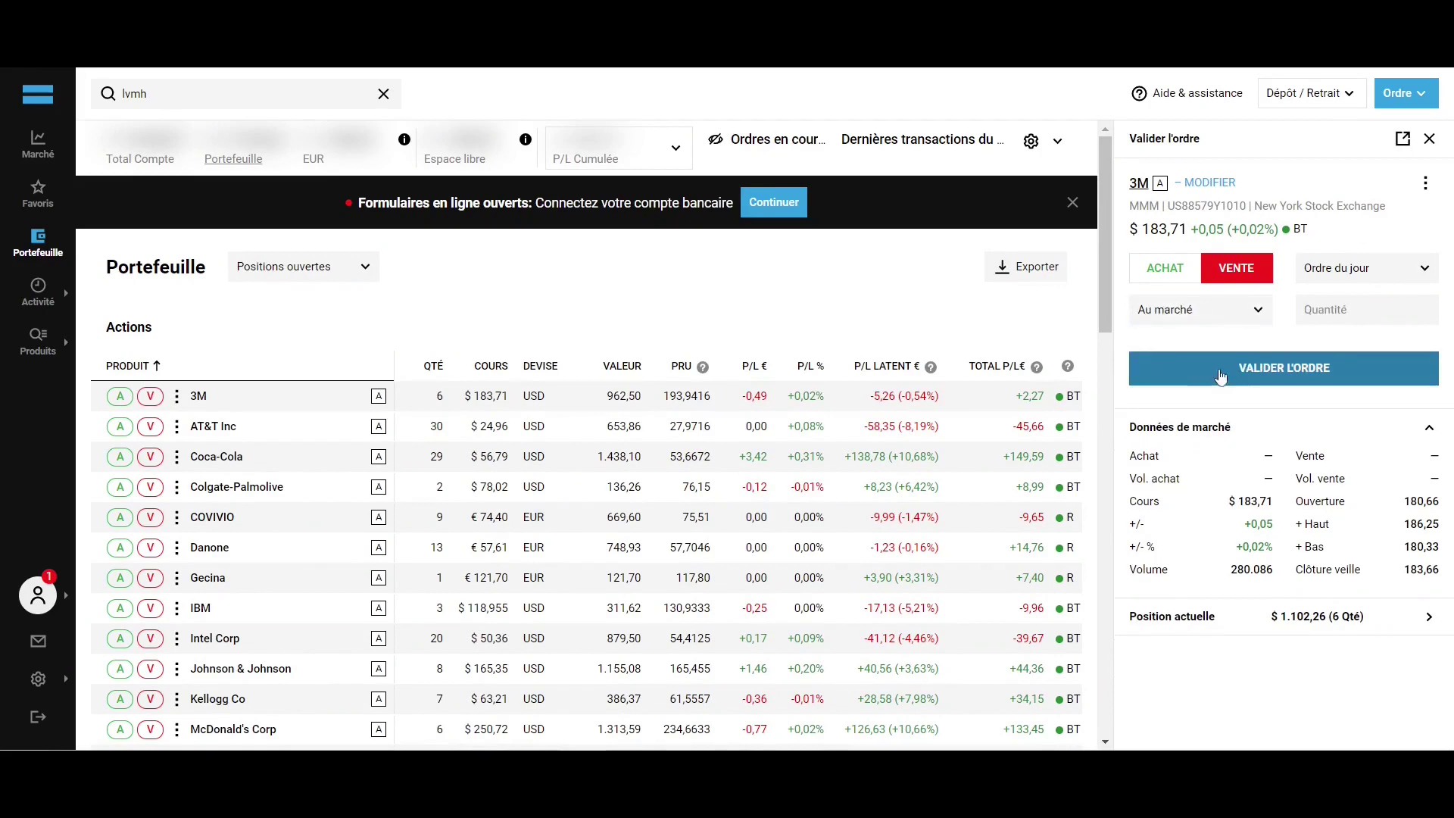
pyautogui.click(1335, 309)
pyautogui.write('1')
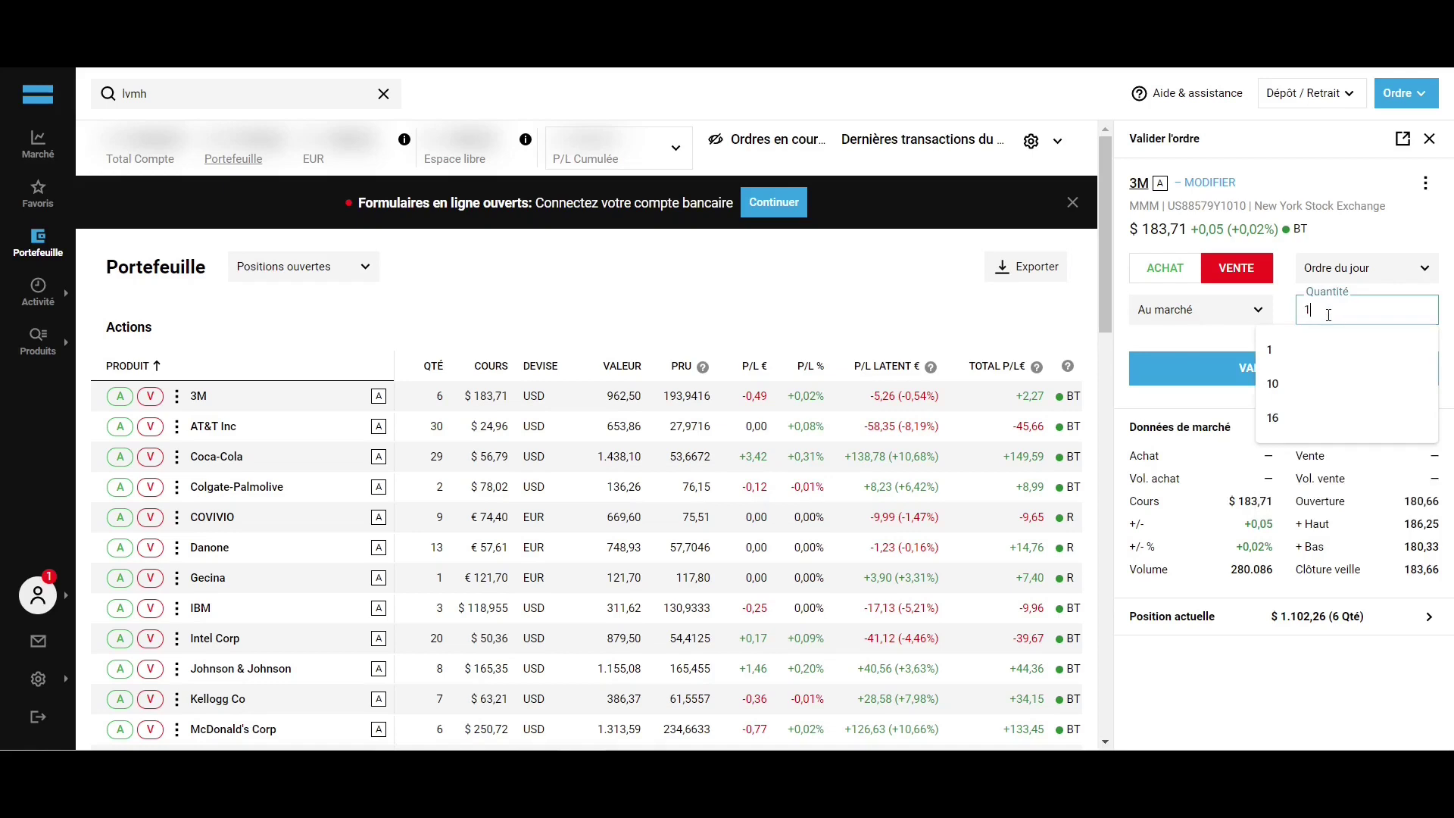
pyautogui.click(1285, 297)
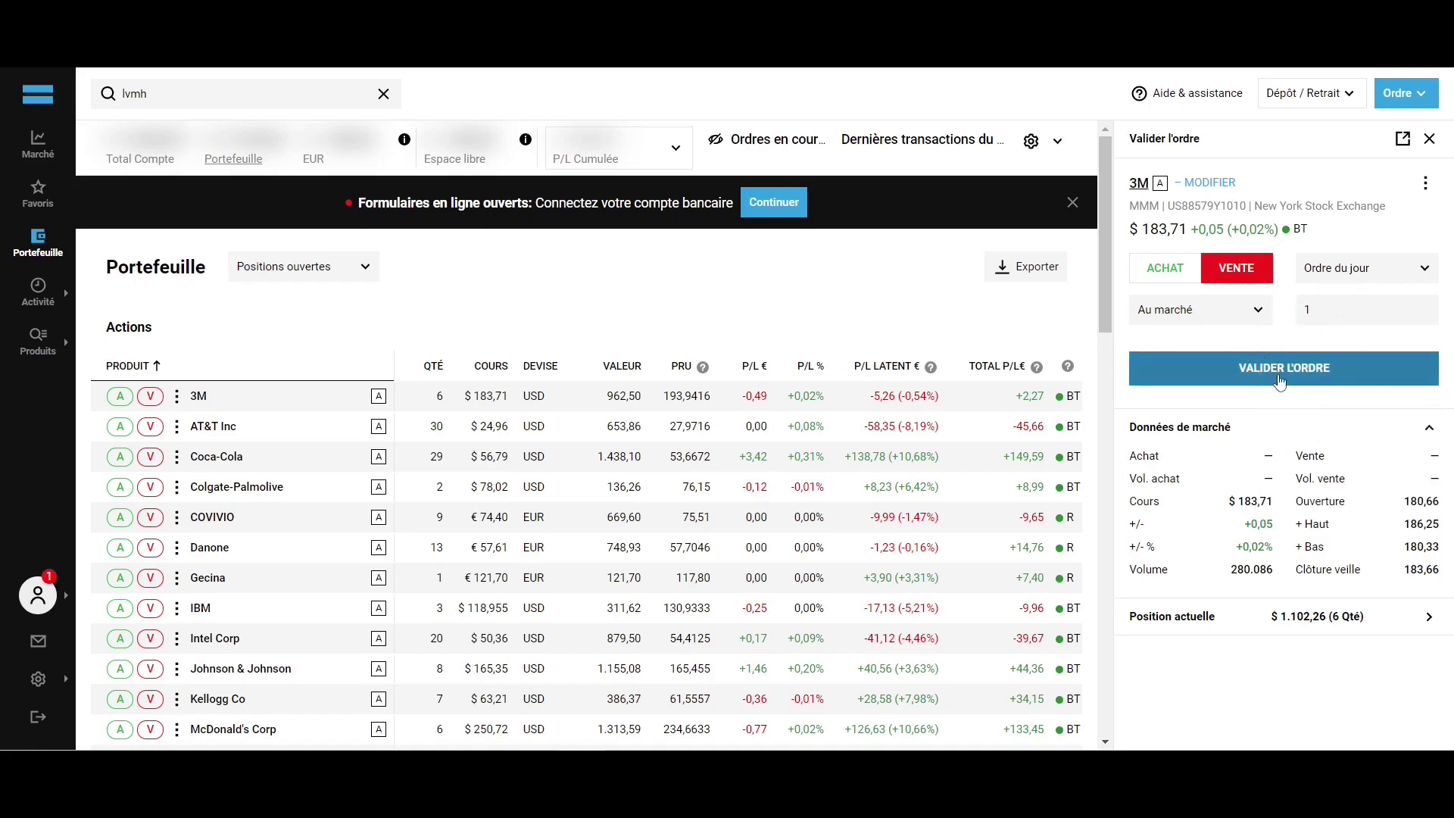